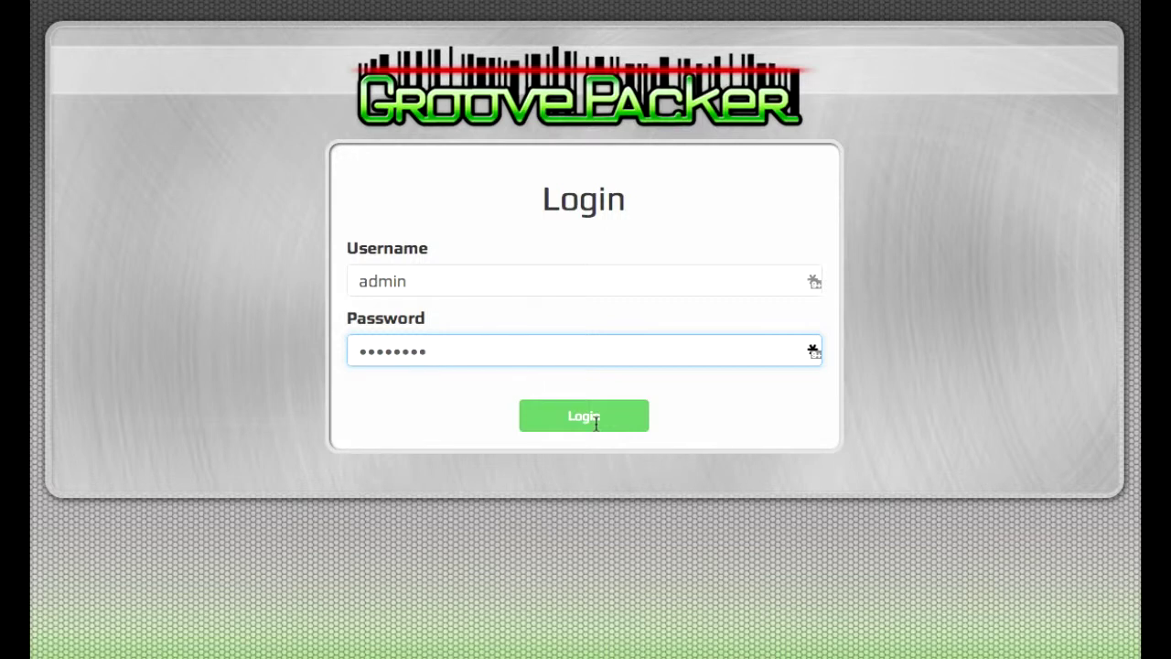
Step: Submit the filled-in login form to sign in to GroovePacker
left_click(596, 430)
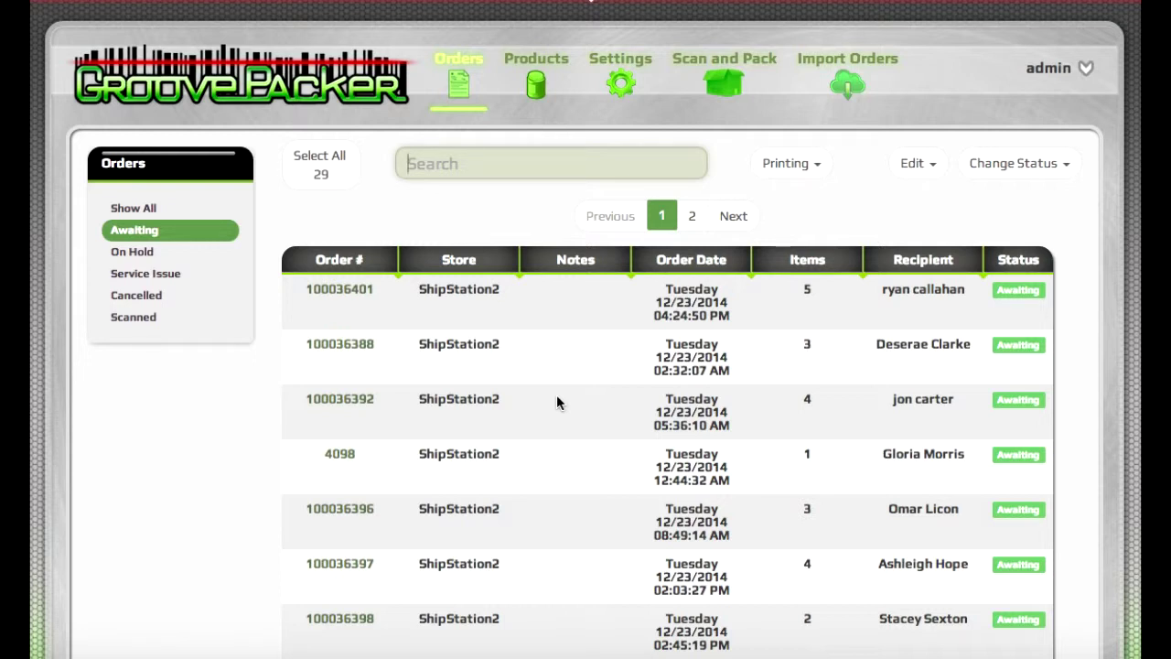
Step: Open order 100036401 and bring up its Notes tab
left_click(346, 290)
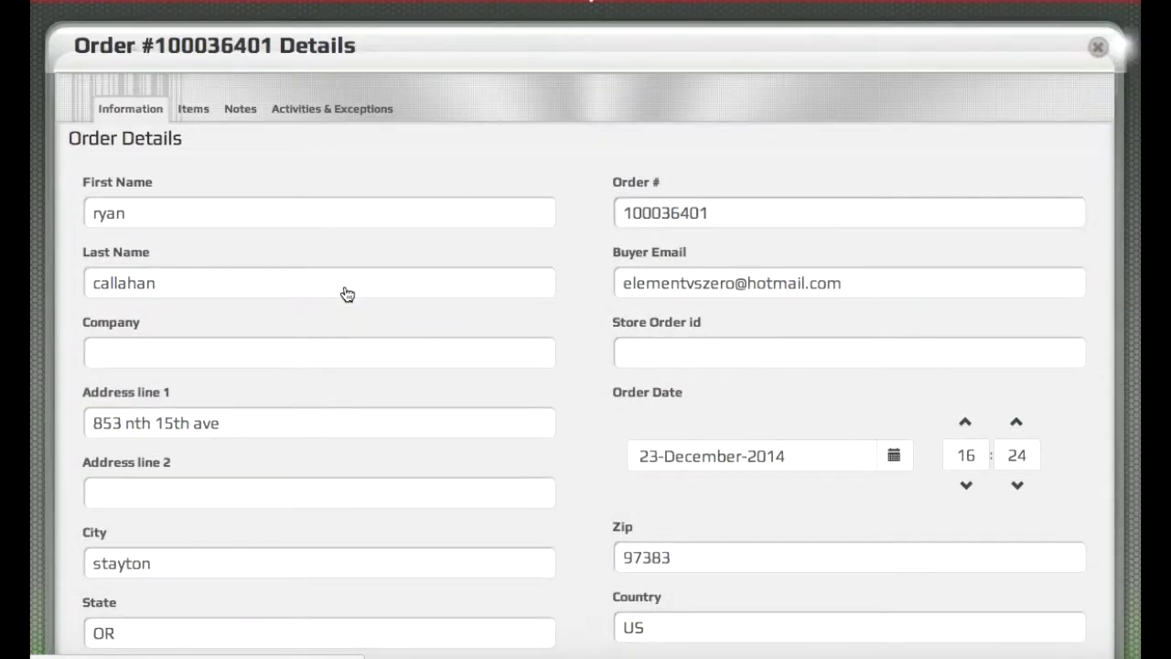
left_click(193, 108)
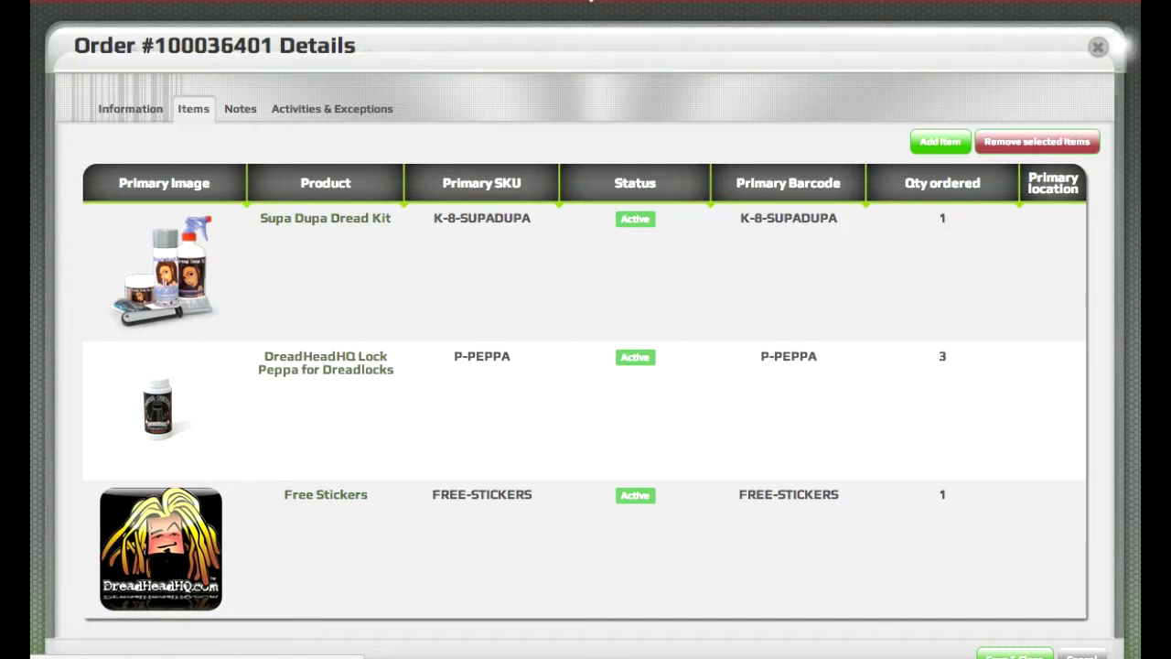
left_click(241, 108)
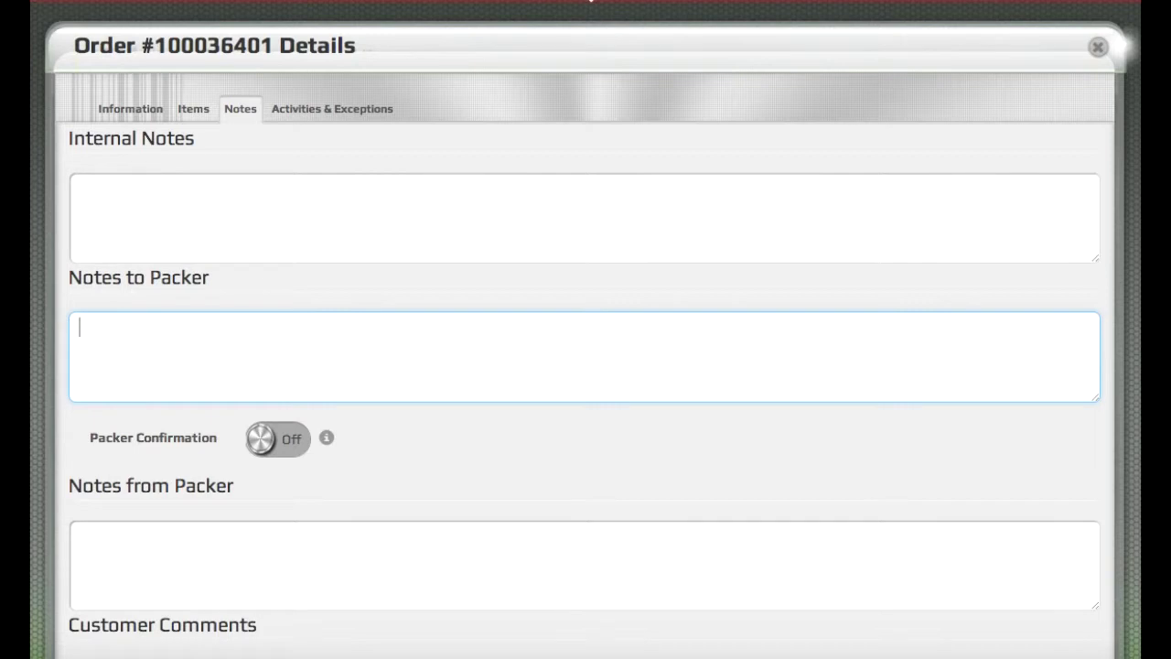
Step: Add the packer note 'Include extra free stickers', leave confirmation off, and save the order
type("IncInclude extra free stickers")
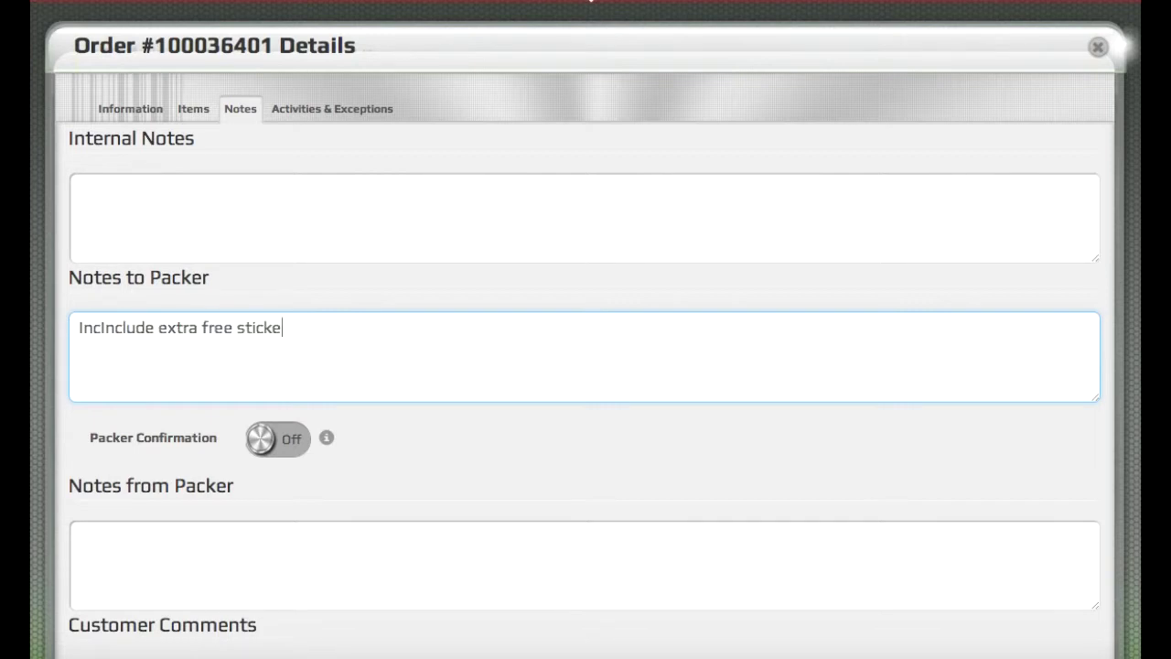
left_click(264, 439)
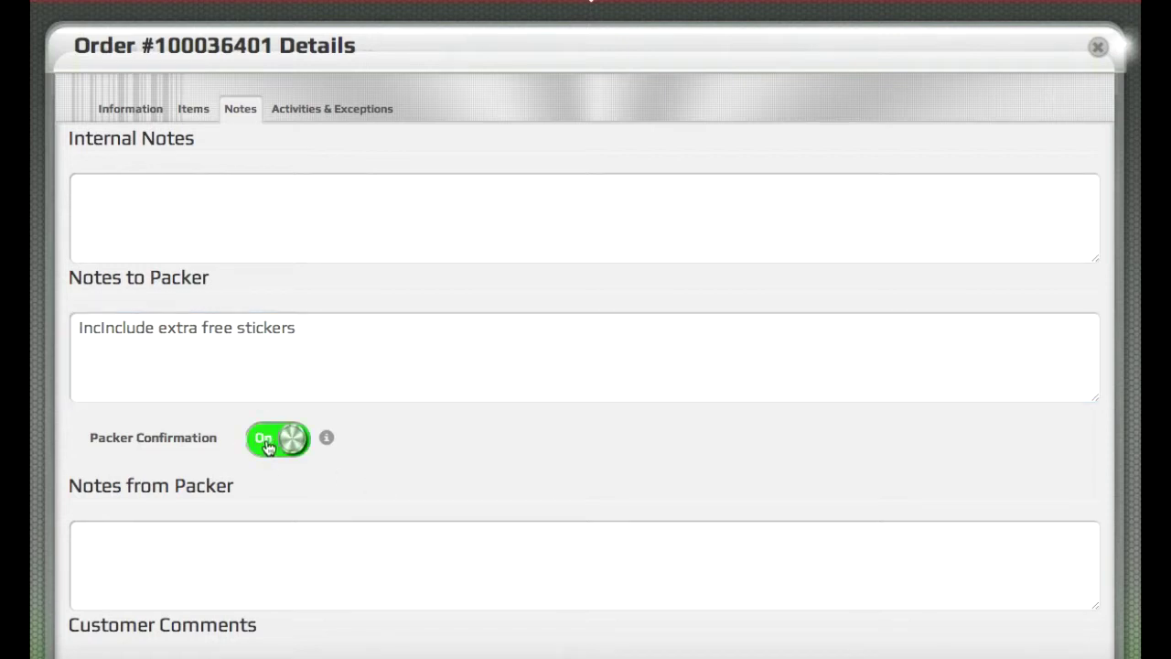
left_click(266, 445)
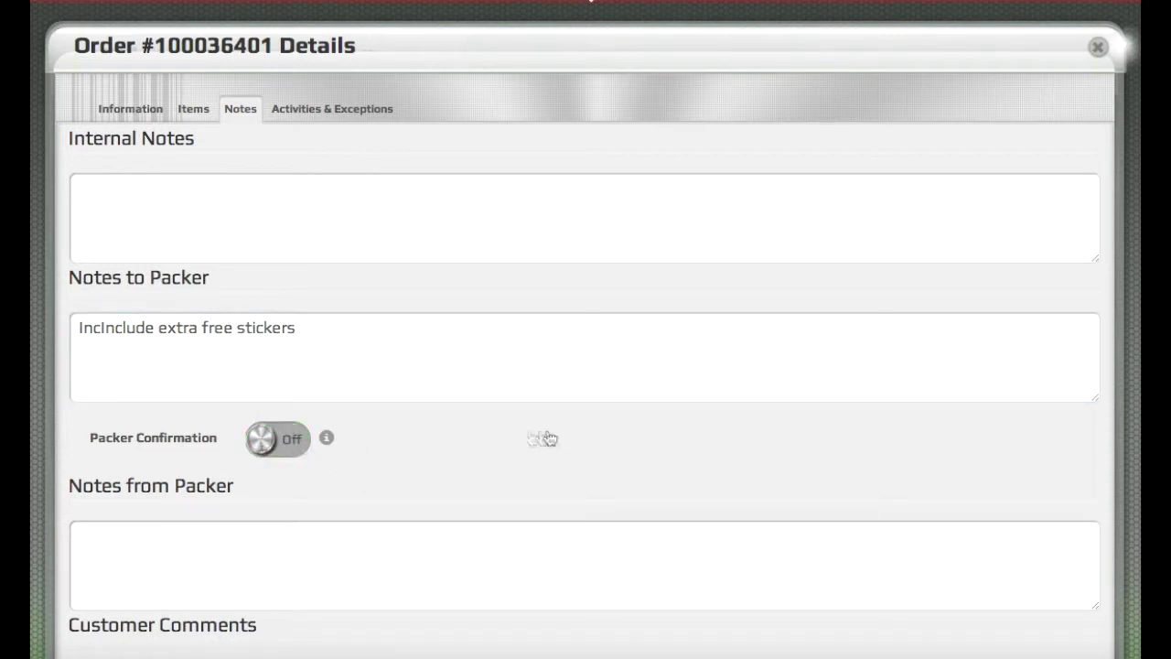
scroll(560, 439, "down", 2)
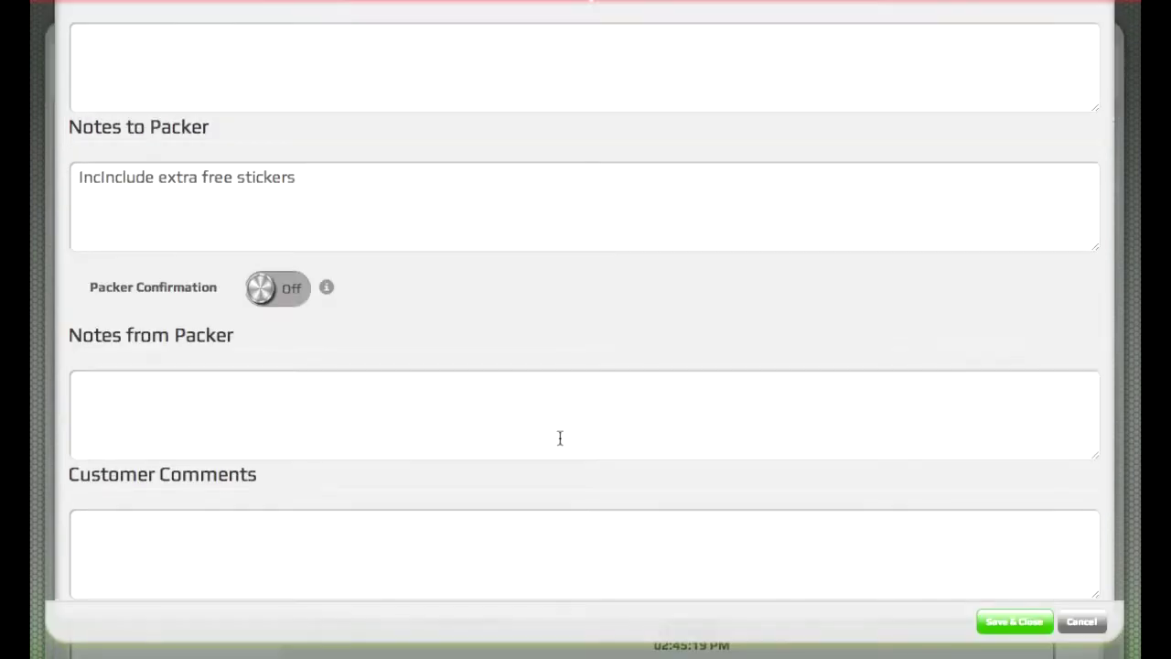
left_click(1012, 622)
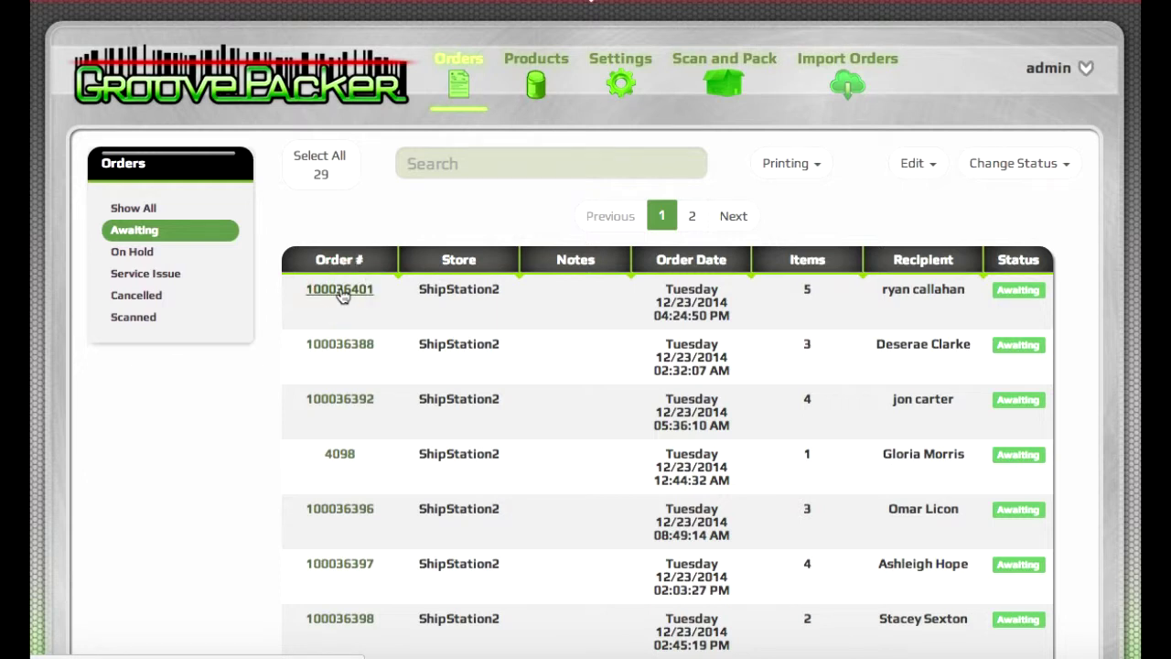
left_click(339, 290)
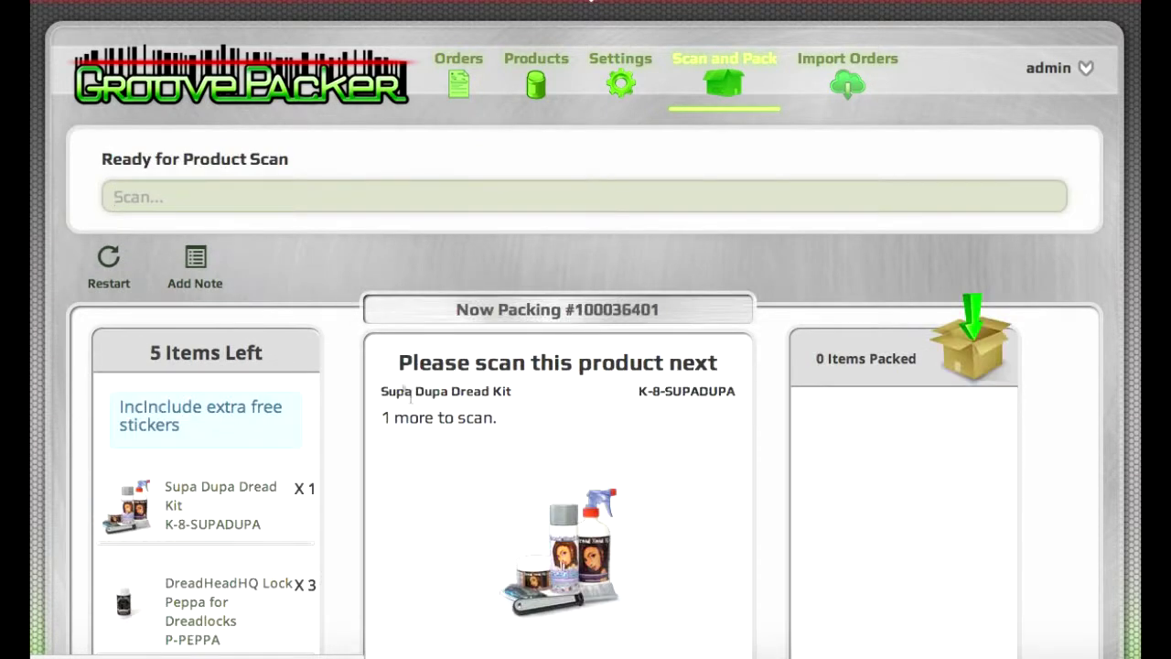
Step: Scan K-8-SUPADUPA to pack the Supa Dupa Dread Kit in order 100036401
scroll(445, 480, "down", 1)
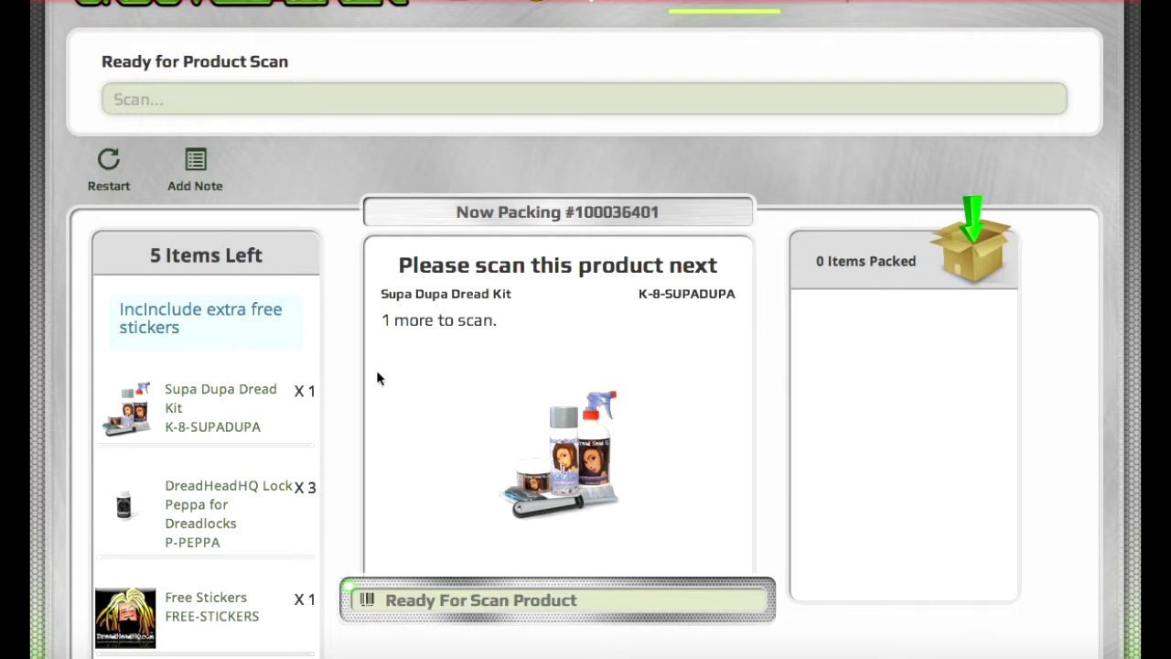
scroll(376, 378, "up", 1)
scroll(377, 377, "down", 1)
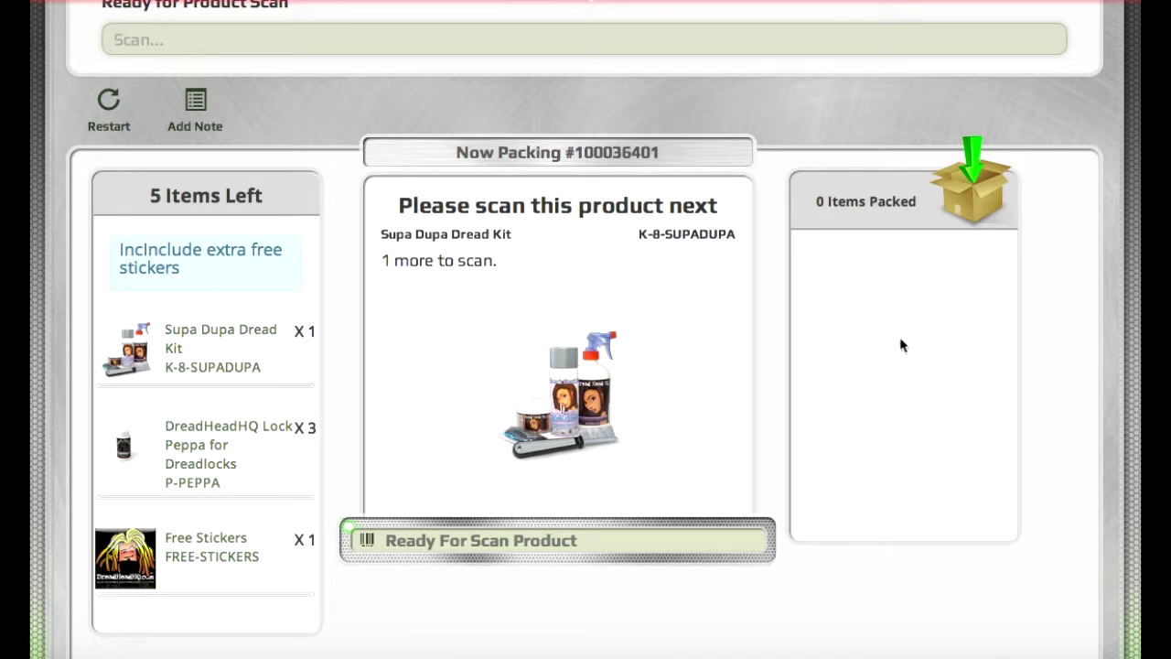
scroll(901, 344, "up", 2)
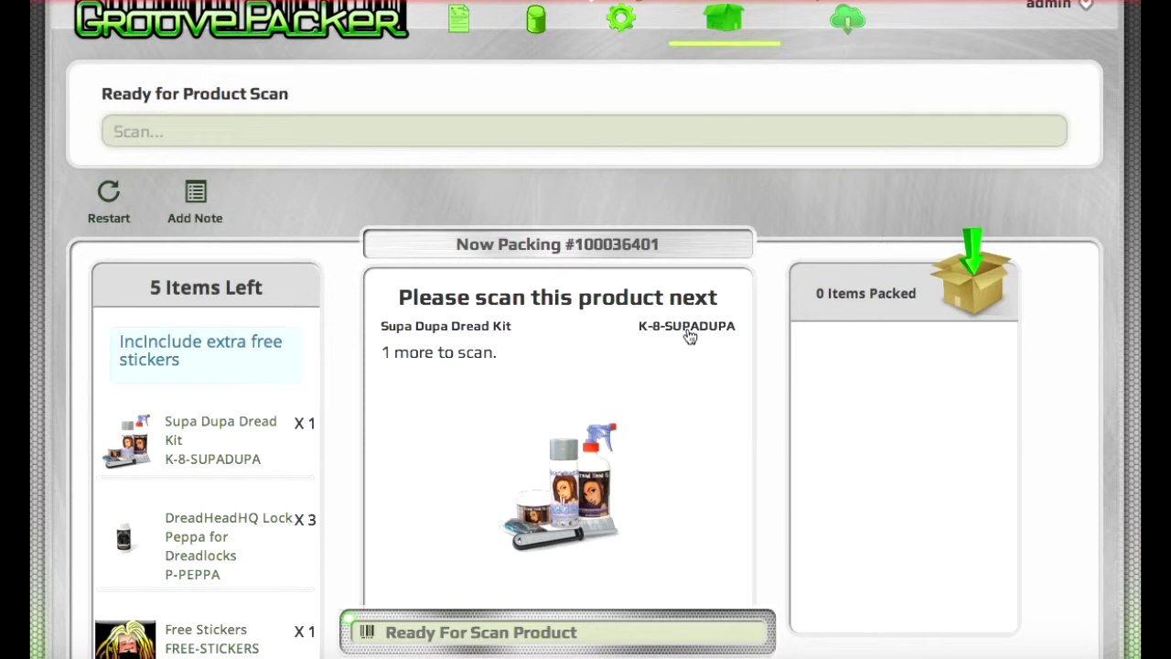
type("K-8-SUPADUPA")
key("Return")
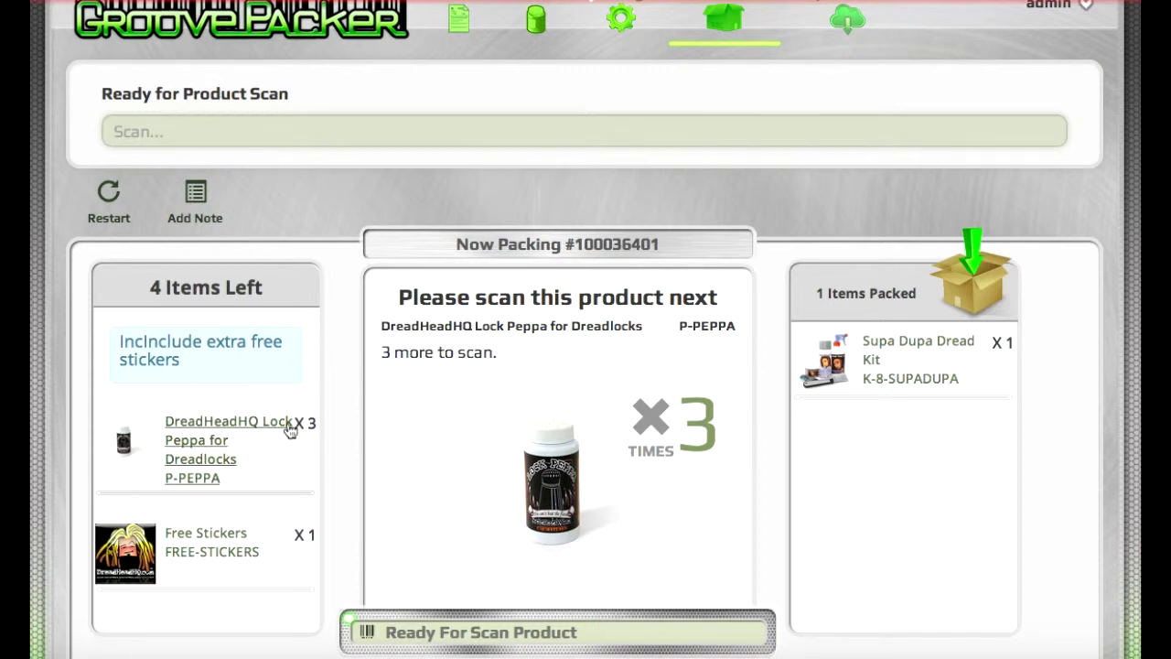
Step: Scan each of the three P-PEPPA Lock Peppa bottles
left_click(701, 331)
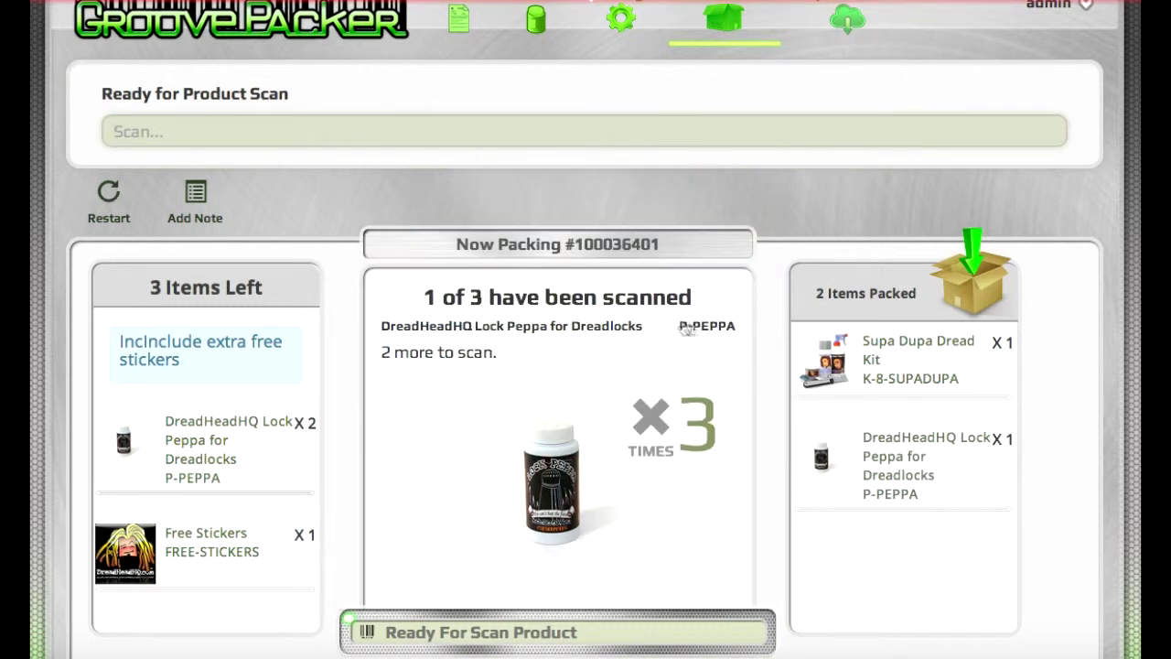
left_click(716, 329)
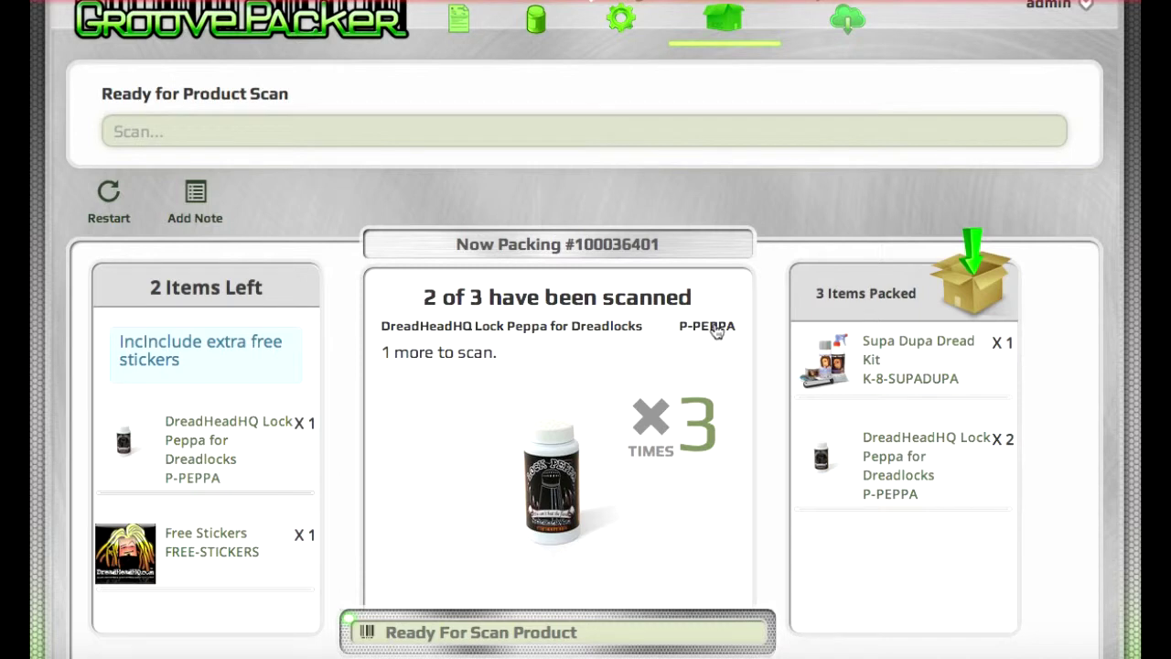
left_click(716, 330)
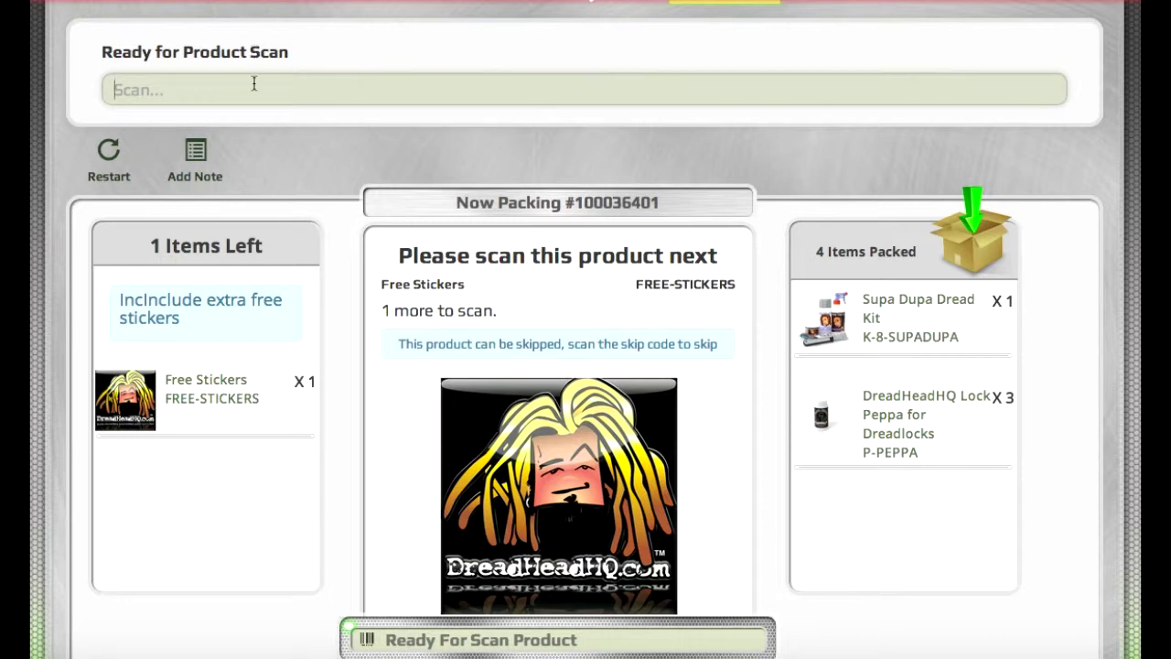
Step: Enter SKIP to skip Free Stickers, completing the order, then return to the orders list
type("SKIP")
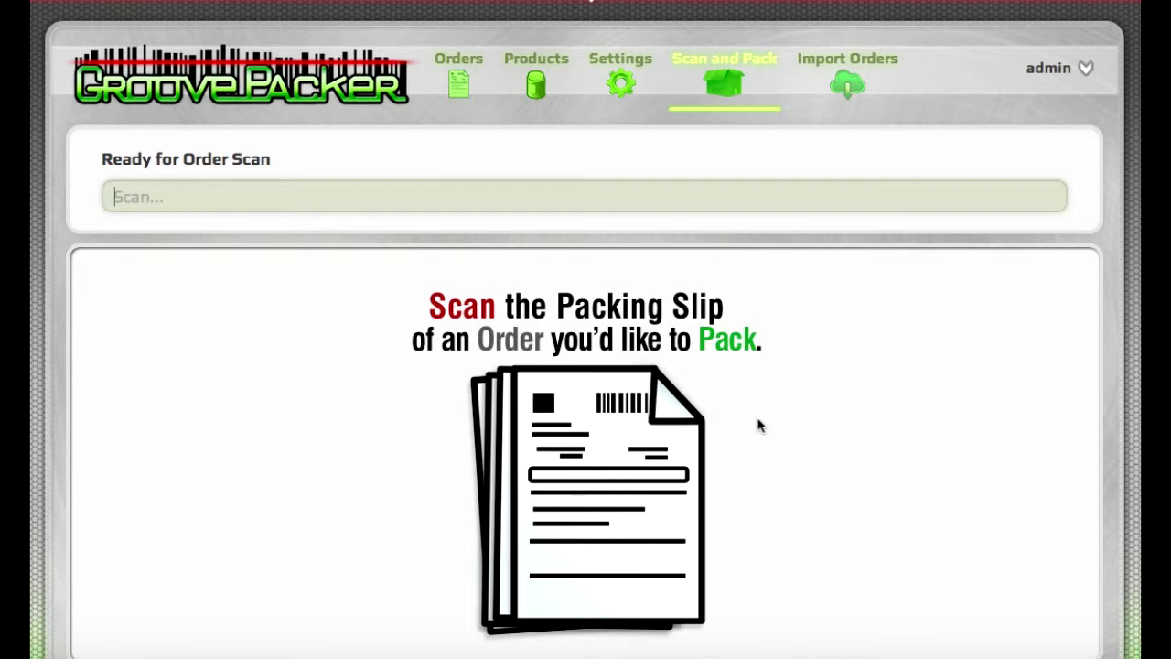
left_click(460, 87)
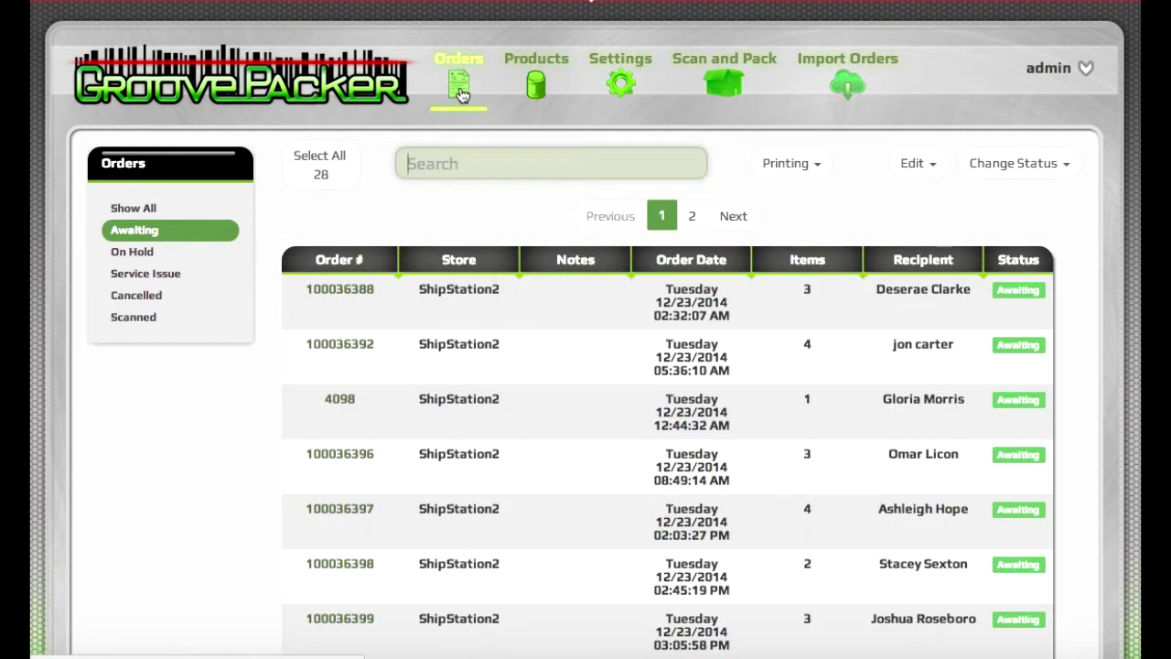
Step: Look over order 100036388's items without changes, then go to the Products list
left_click(343, 302)
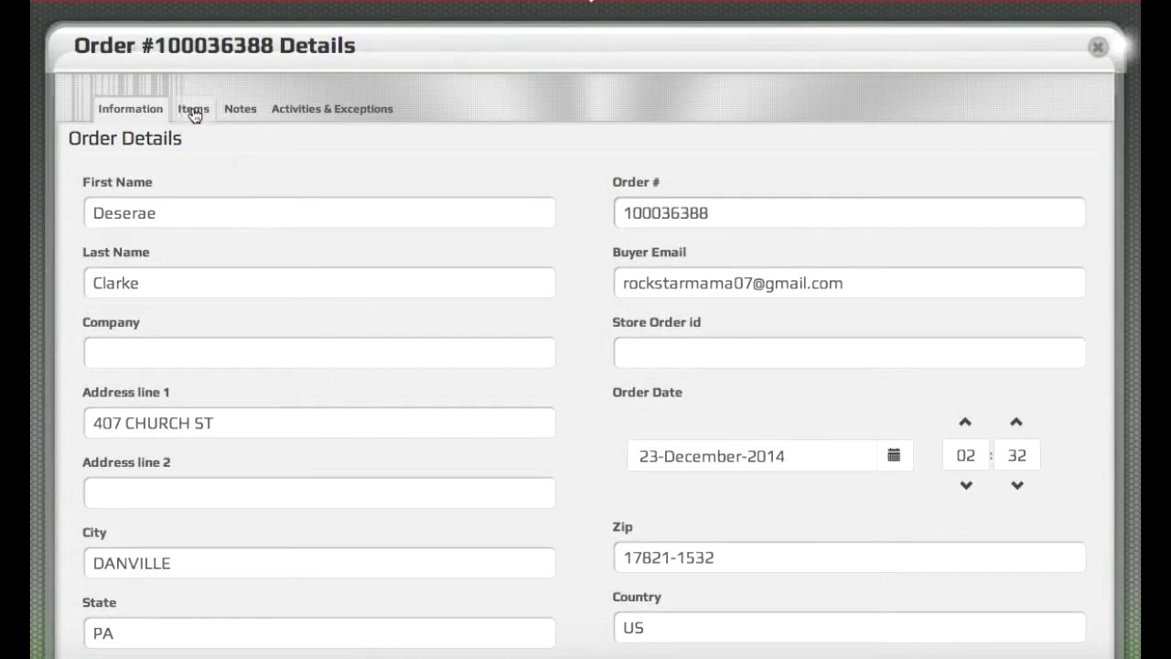
left_click(192, 109)
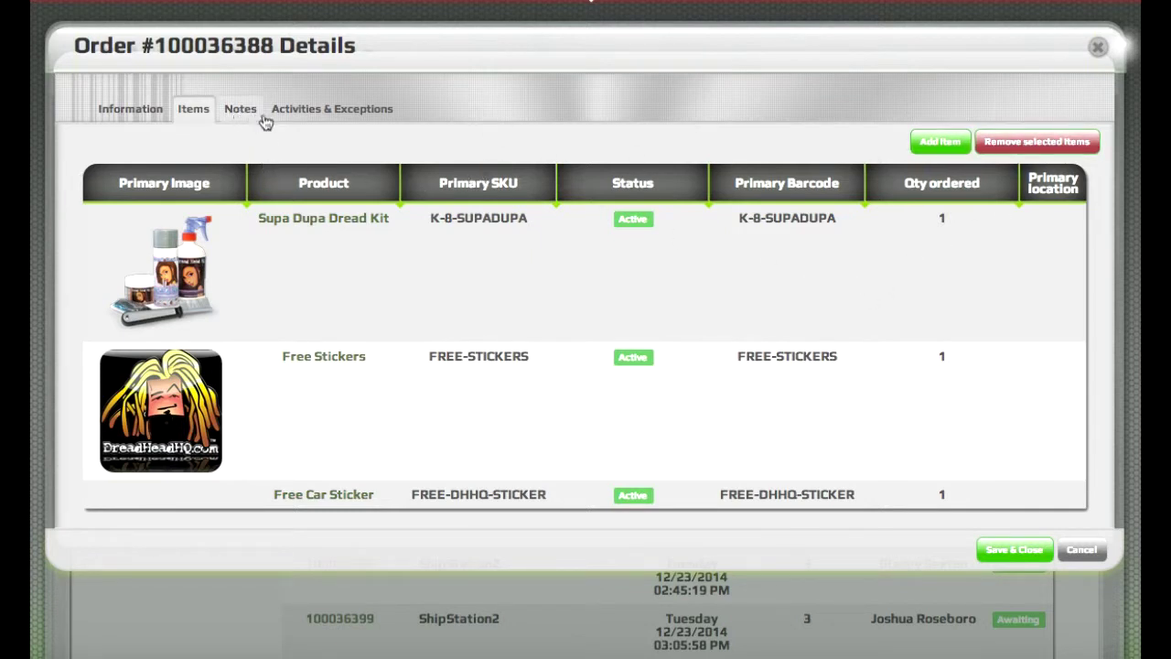
left_click(1098, 46)
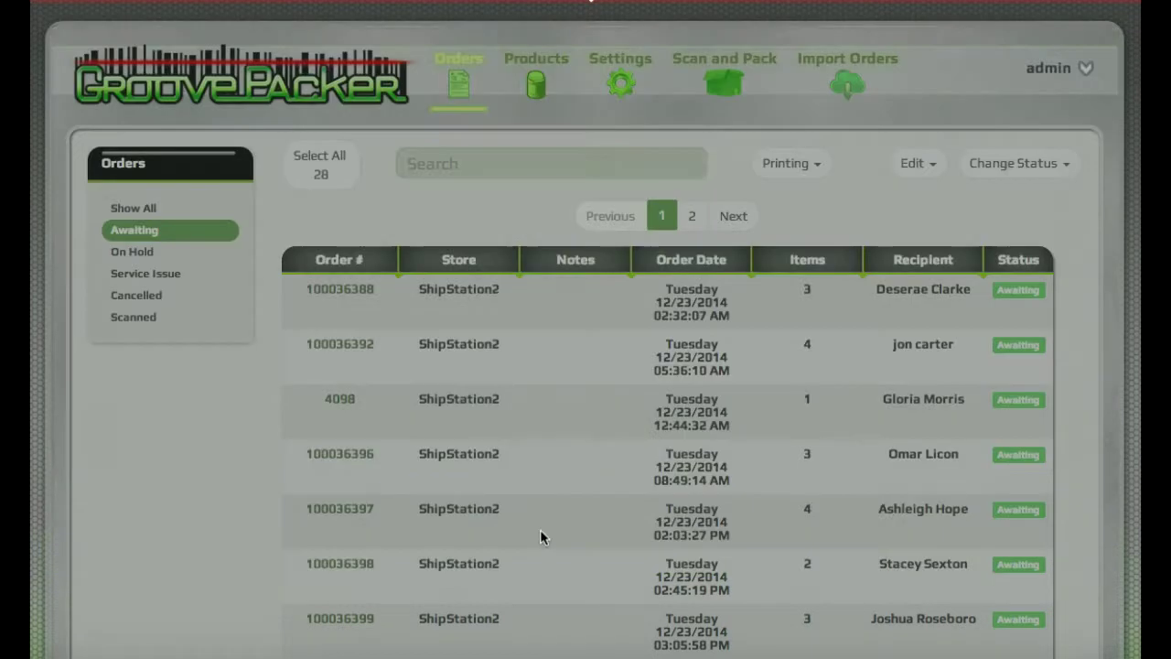
left_click(536, 91)
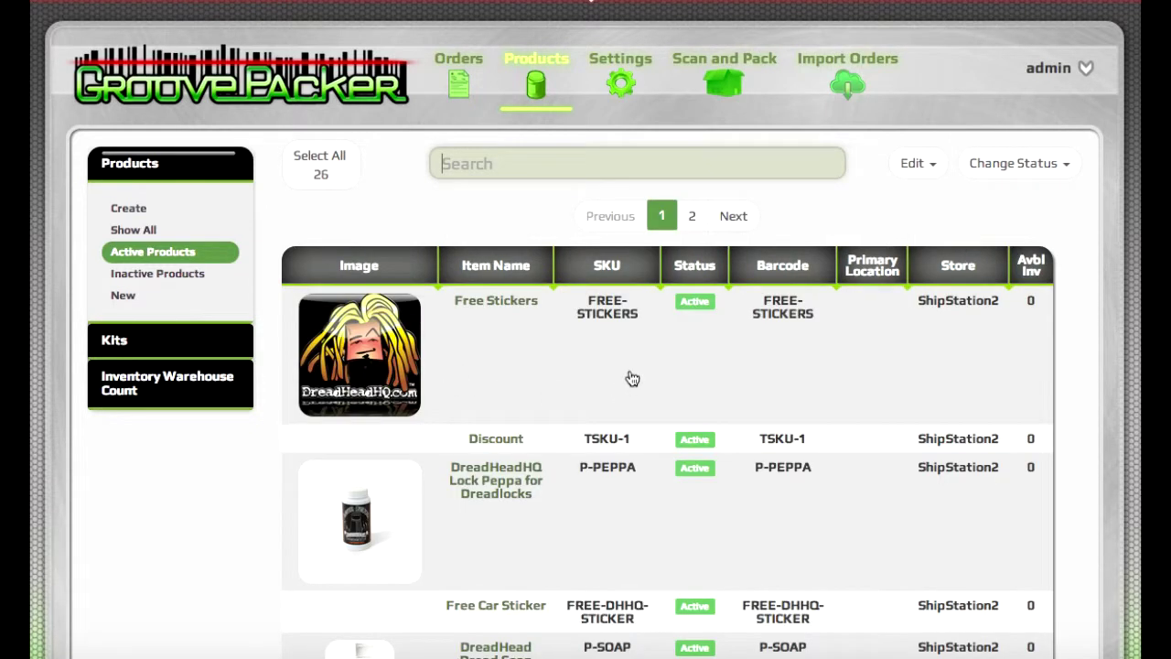
scroll(632, 378, "down", 3)
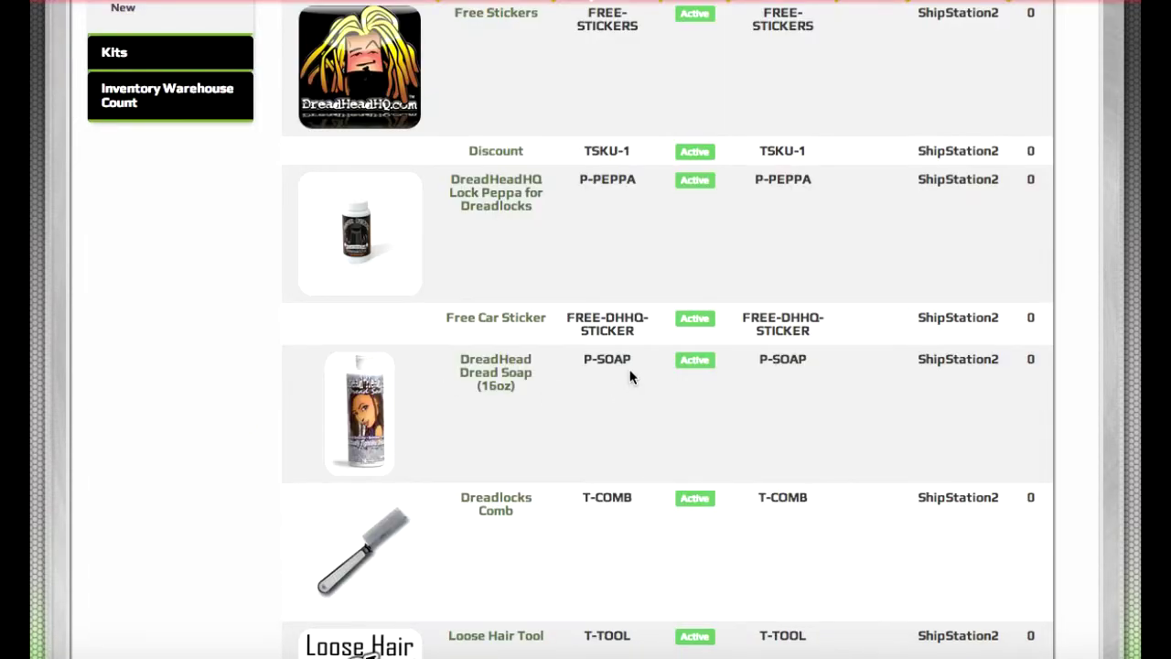
scroll(629, 377, "up", 3)
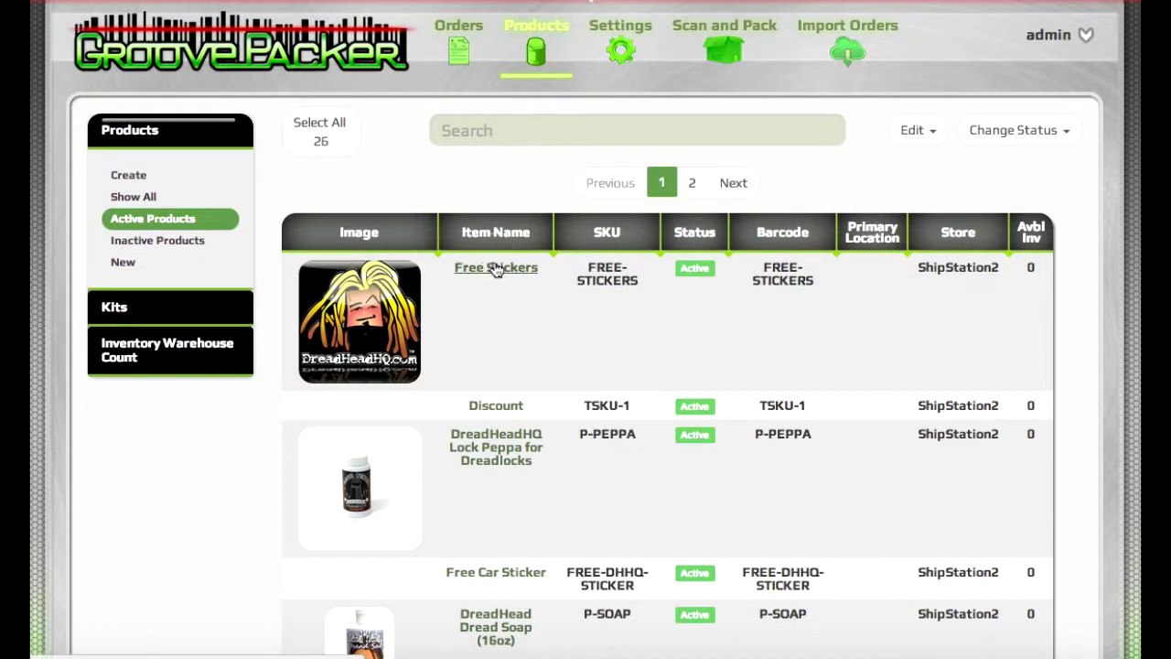
left_click(495, 268)
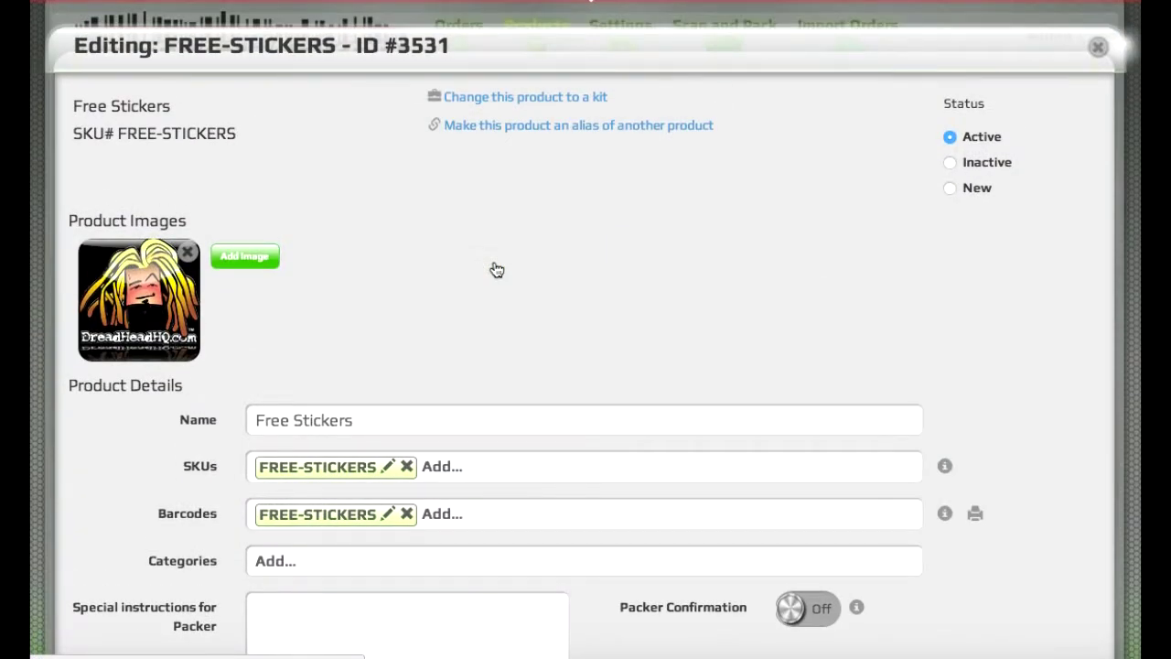
scroll(495, 268, "down", 3)
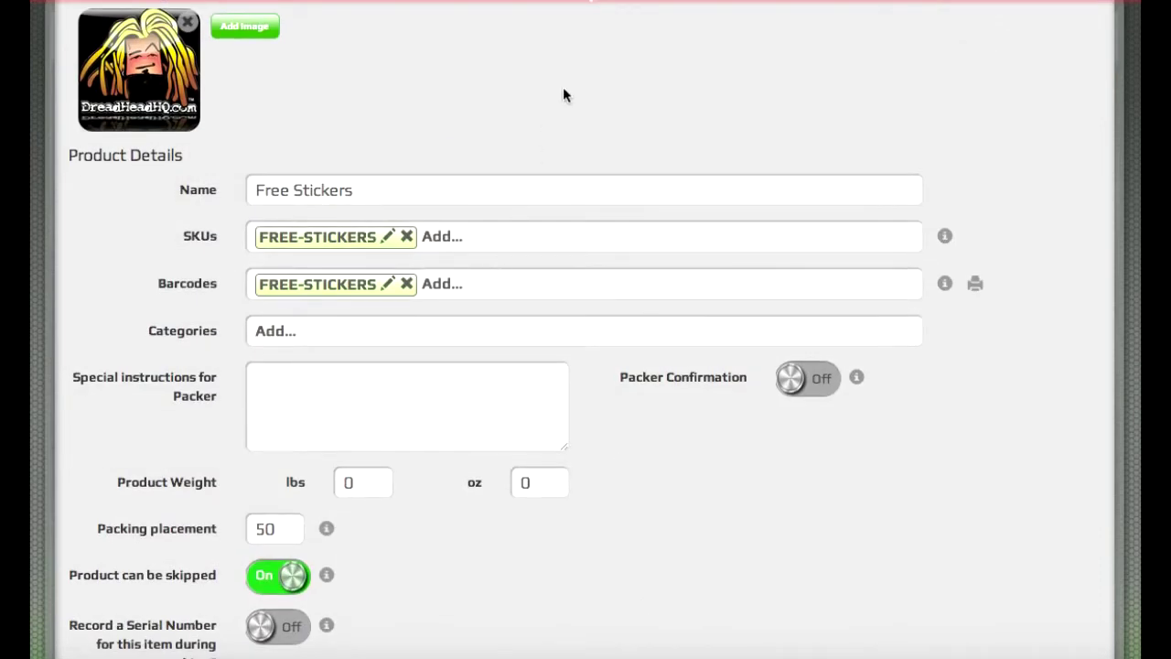
scroll(563, 96, "up", 1)
scroll(563, 95, "up", 1)
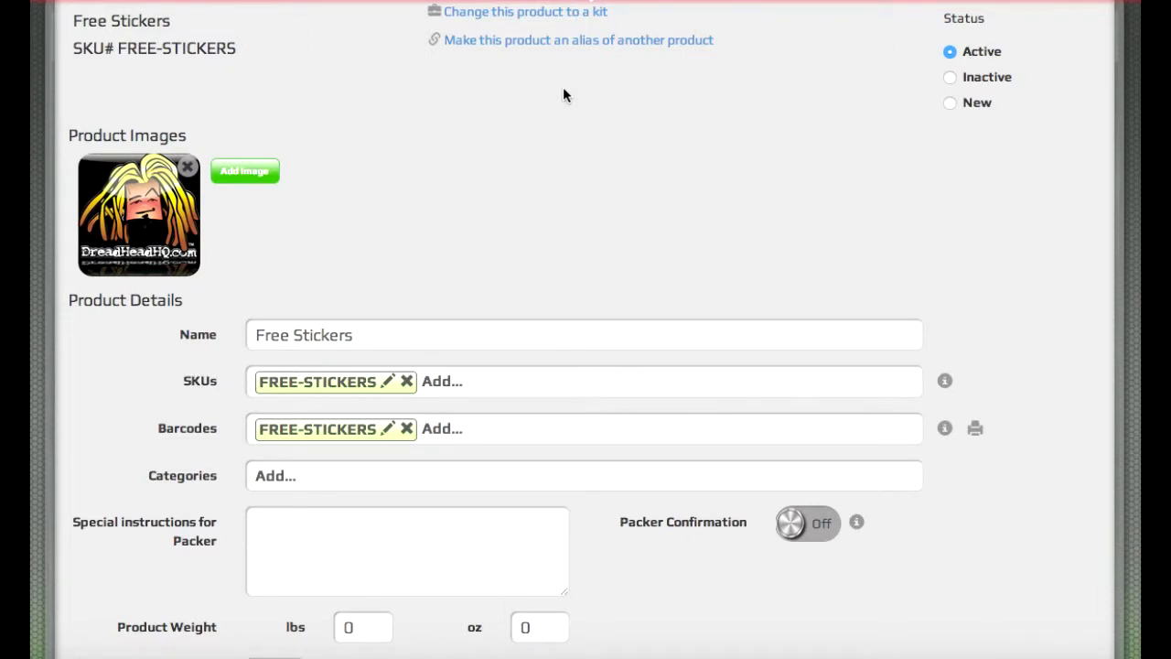
scroll(601, 392, "down", 2)
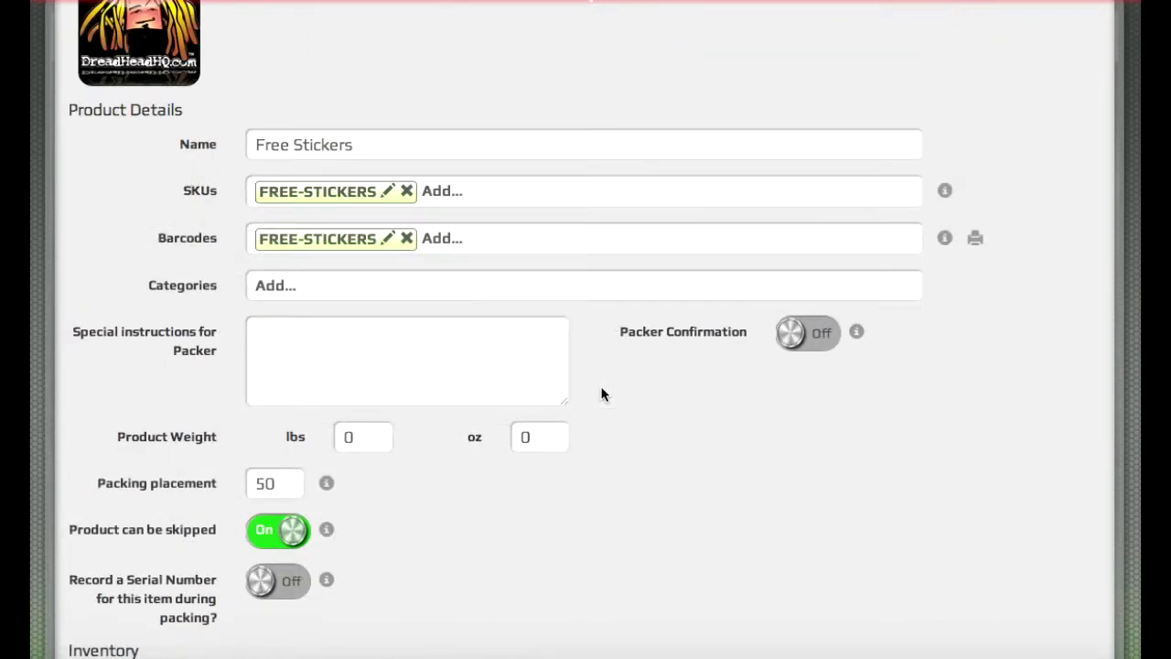
scroll(601, 392, "up", 3)
key("Escape")
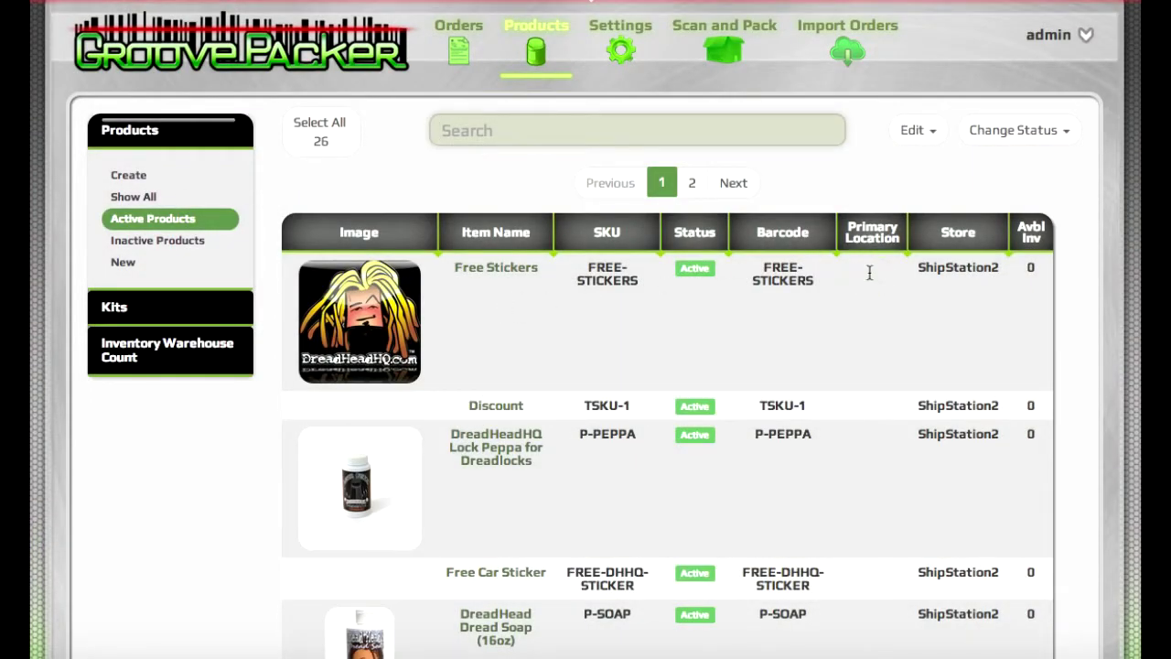
Step: Enter Bin 2 as Free Stickers' primary location directly in the products table
left_click(870, 272)
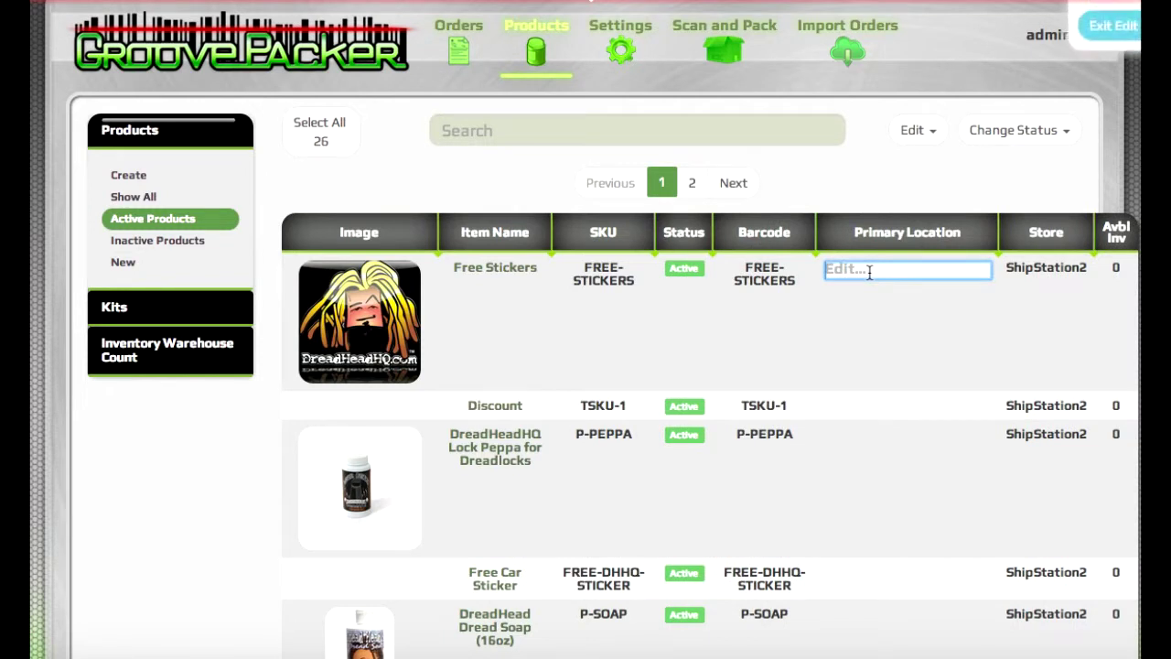
type("Bin 2")
key("Return")
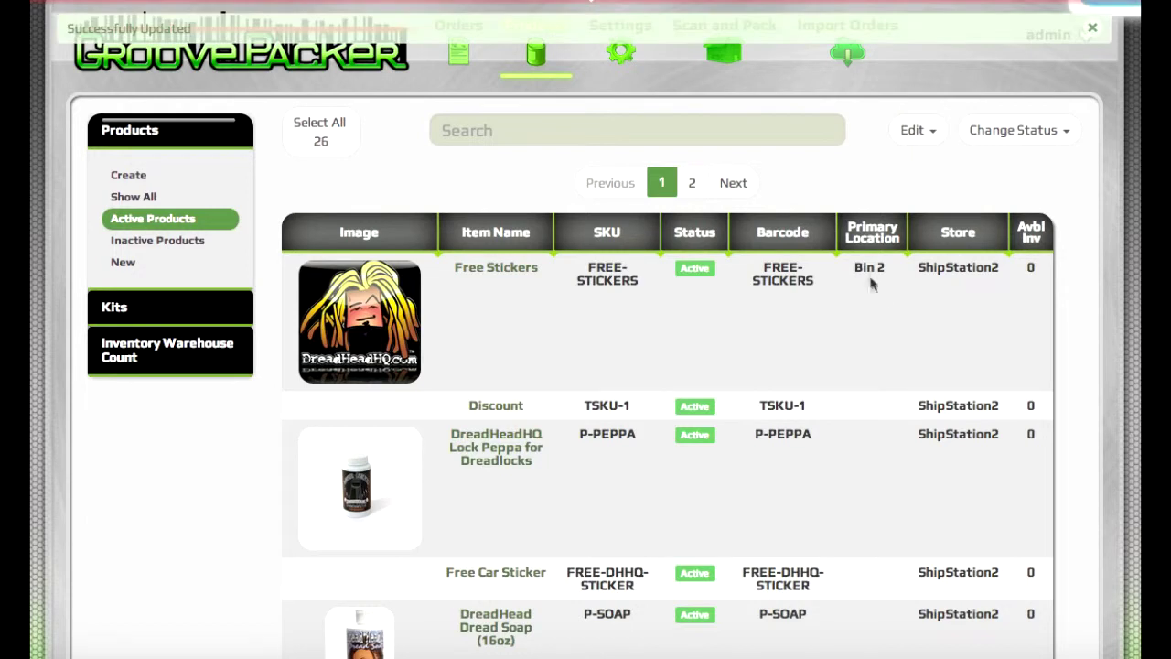
Step: Check the column chooser, then drag the Barcode column ahead of SKU
right_click(992, 234)
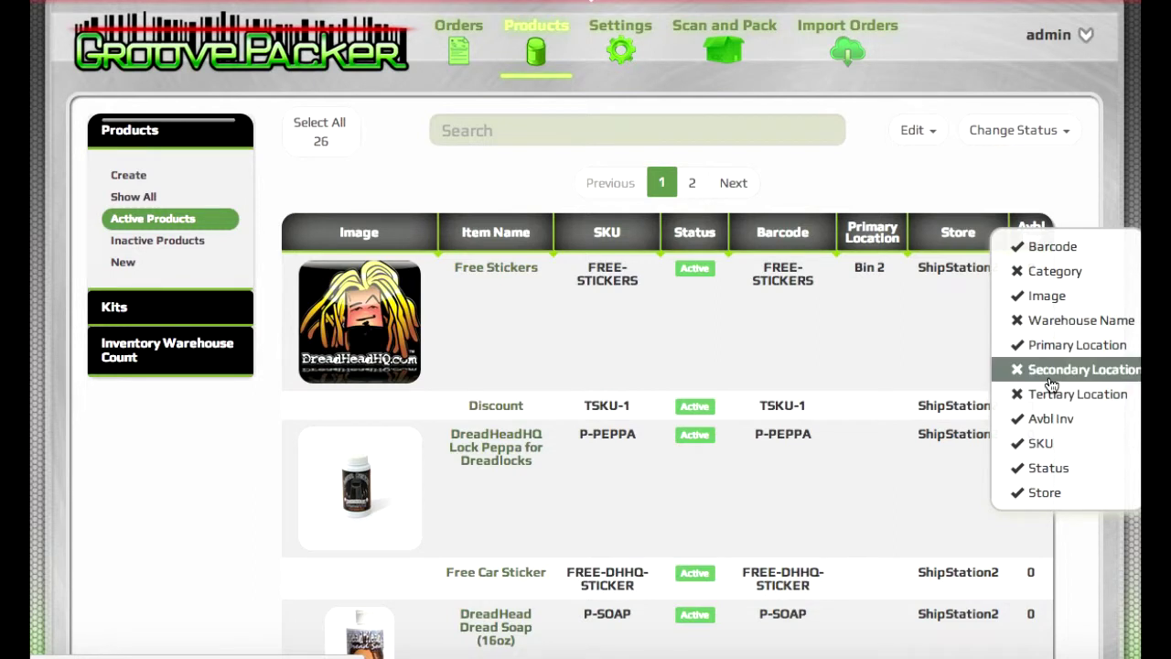
left_click(929, 180)
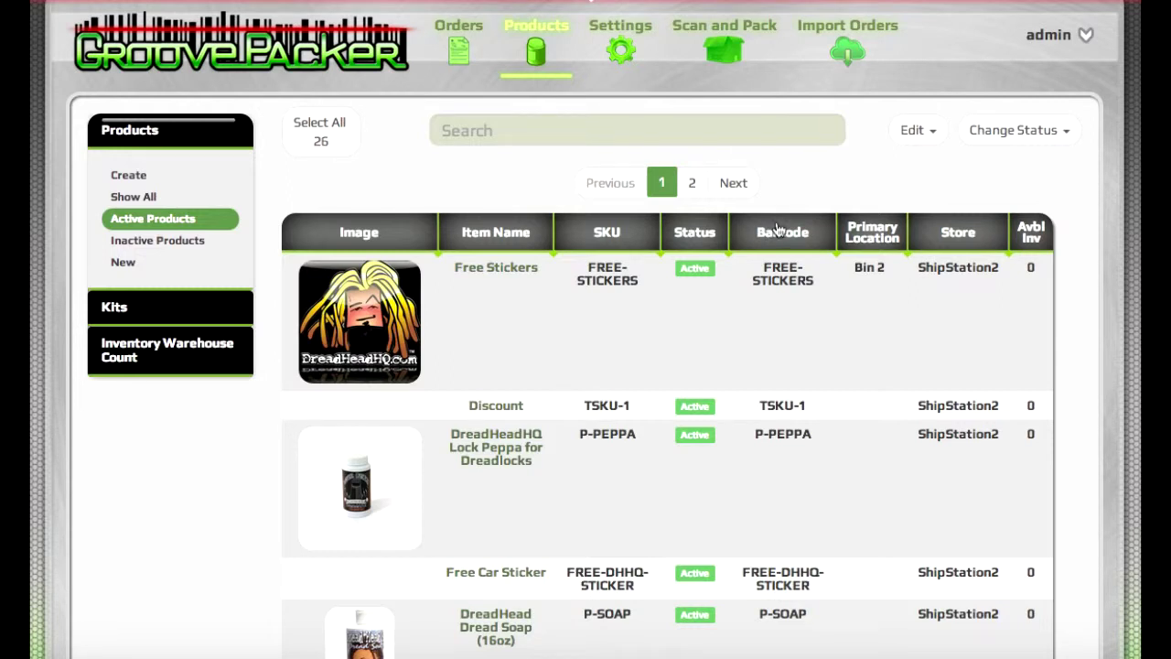
left_click_drag(776, 229, 590, 237)
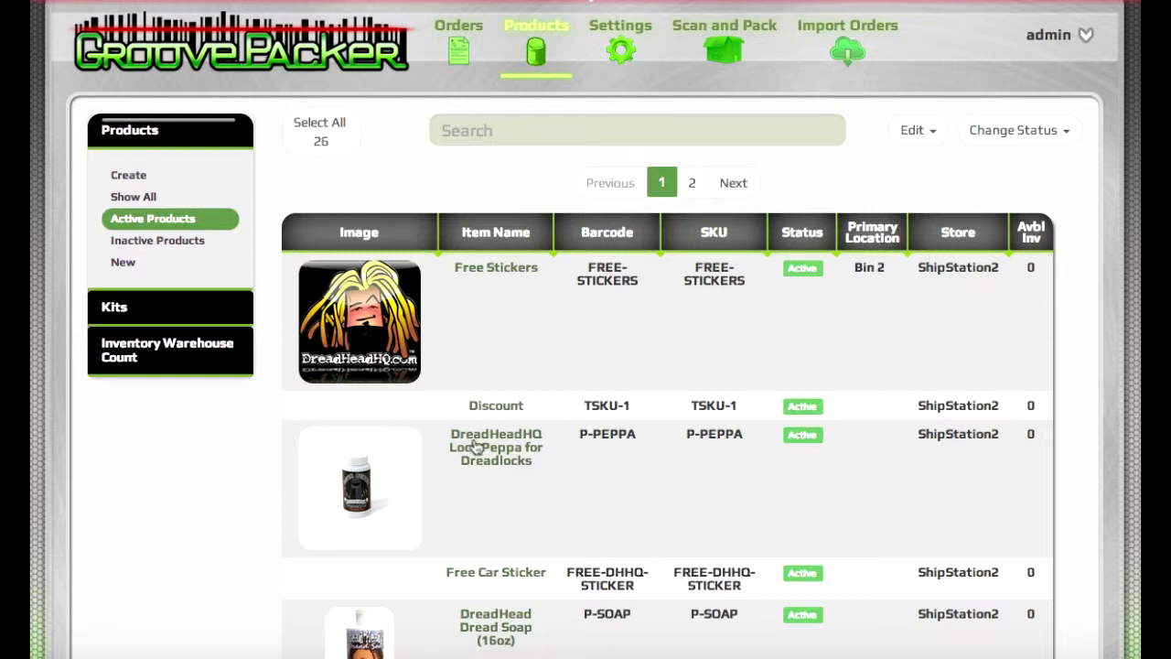
Step: Remove barcode 58-V2EA-BLD1 from Dread Head HQ Dread Dreadlock Soap and filter to New products
scroll(473, 445, "down", 4)
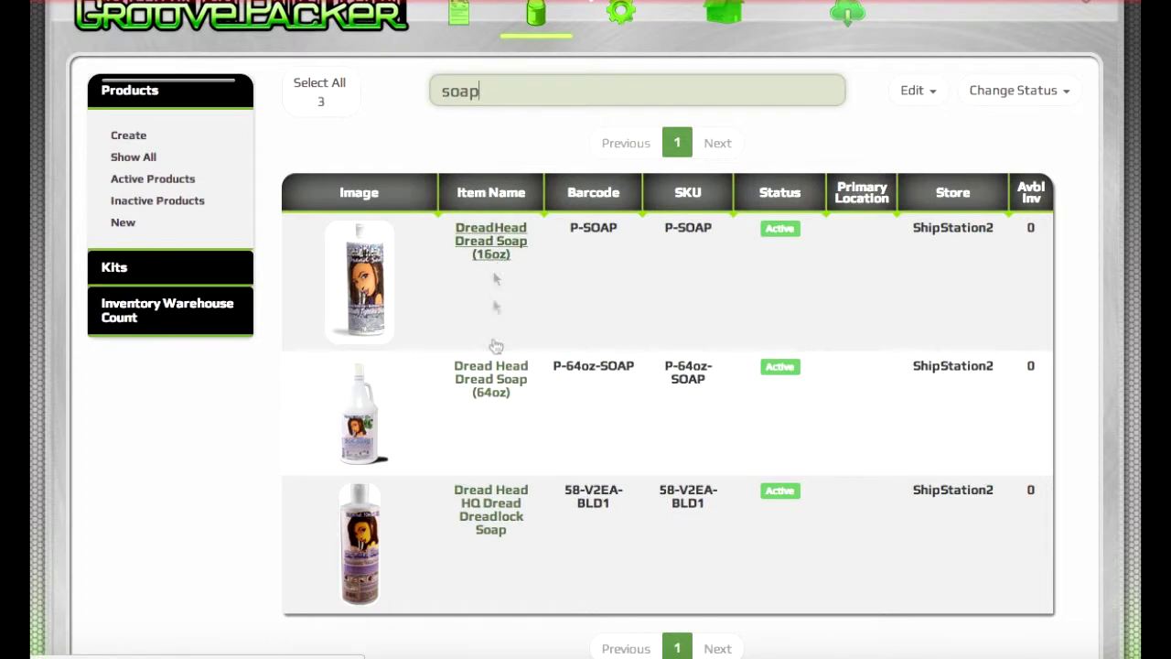
left_click(490, 521)
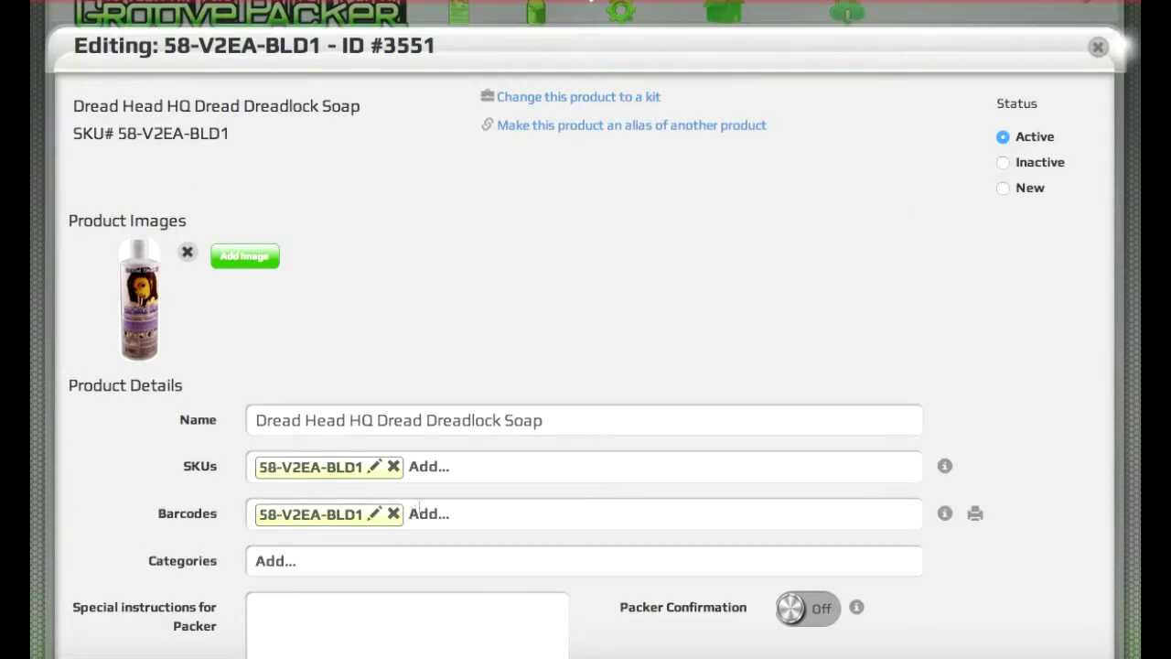
left_click(393, 516)
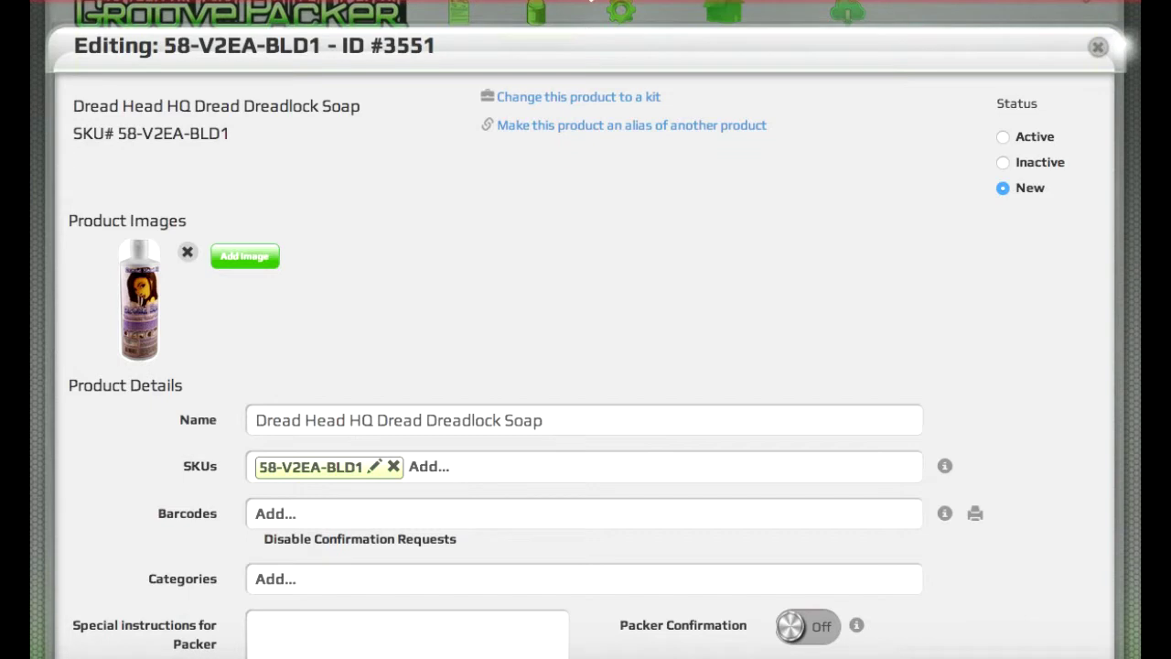
key("Escape")
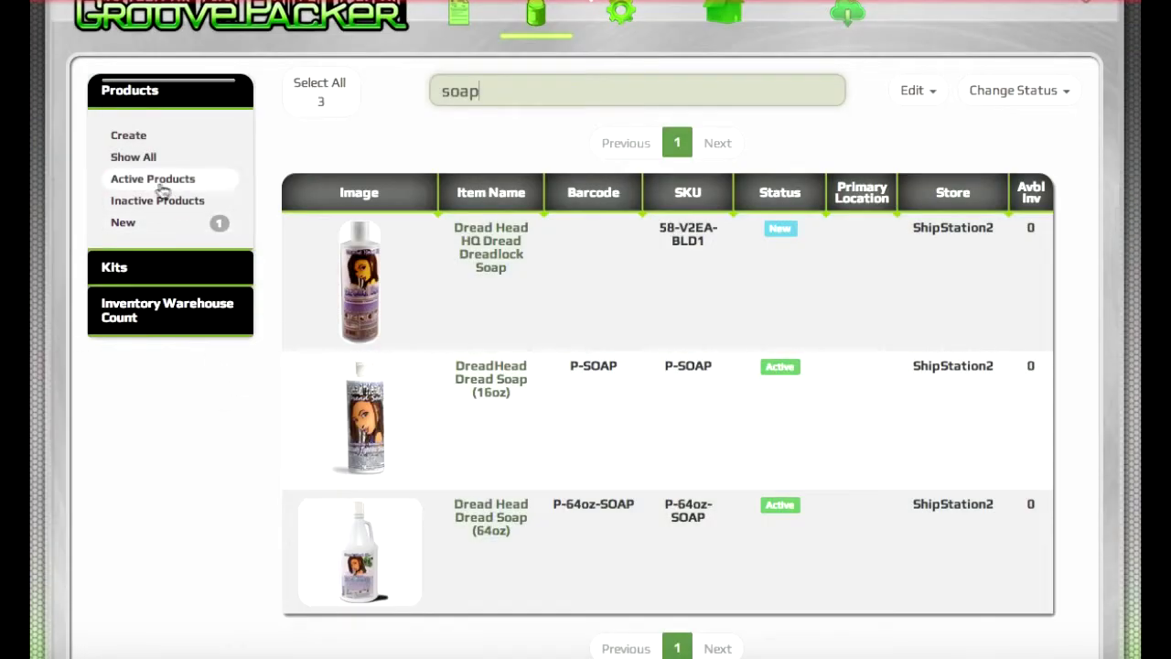
left_click(144, 228)
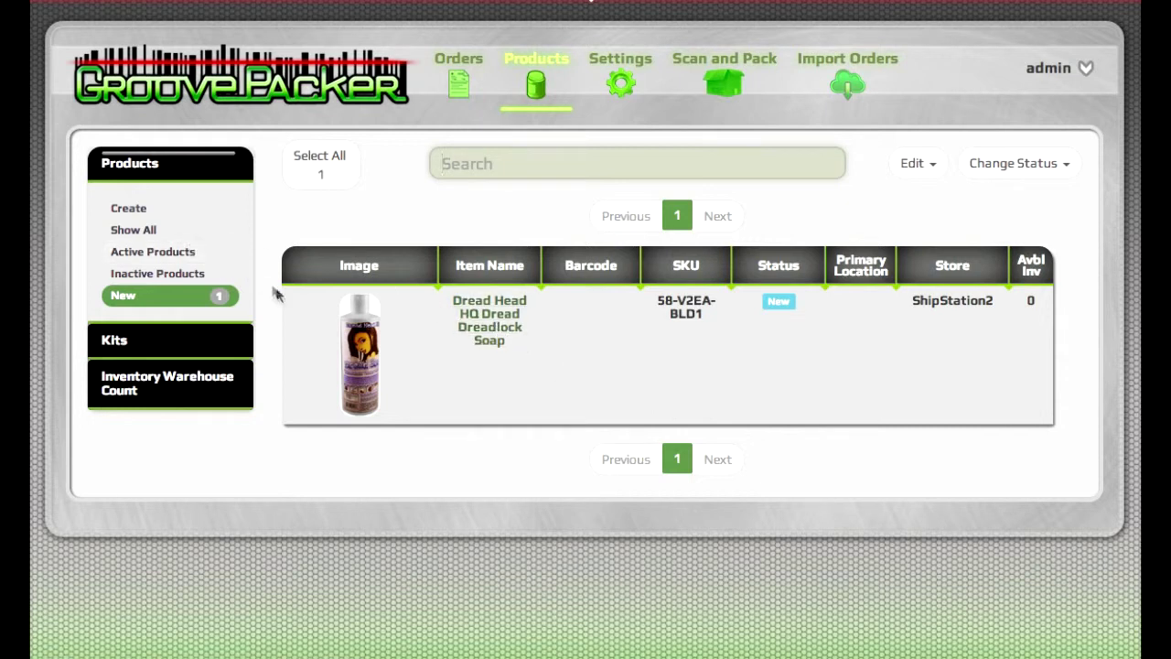
Step: Alias Dread Head HQ Dread Dreadlock Soap to DreadHead Dread Soap (16oz), SKU P-SOAP
left_click(489, 338)
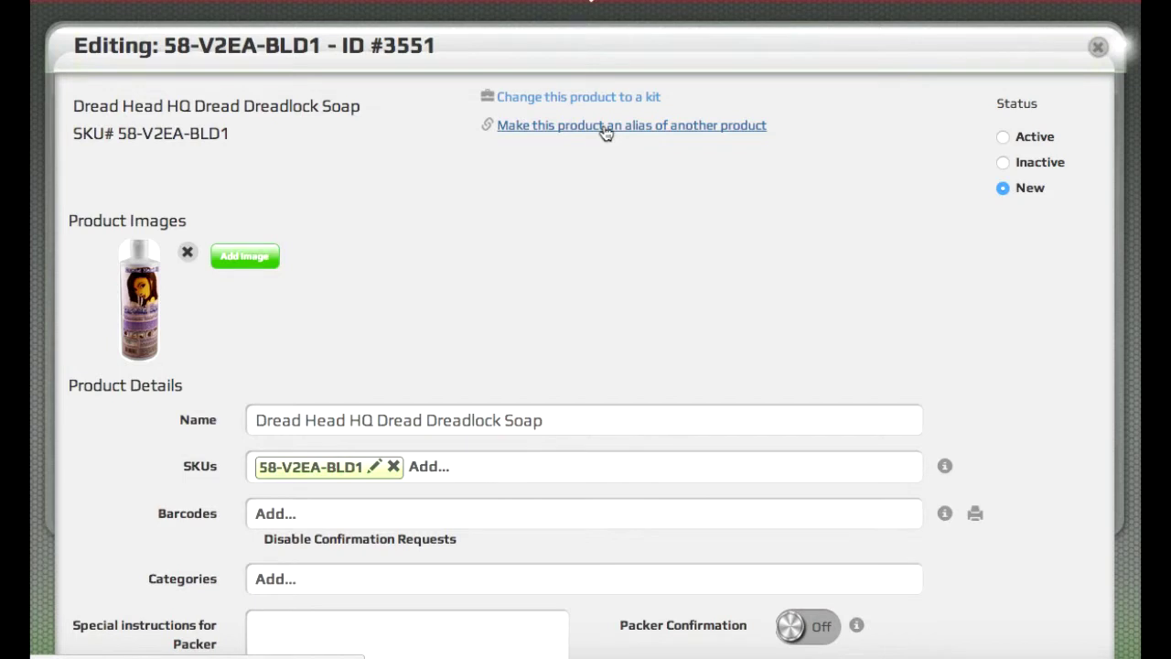
left_click(605, 128)
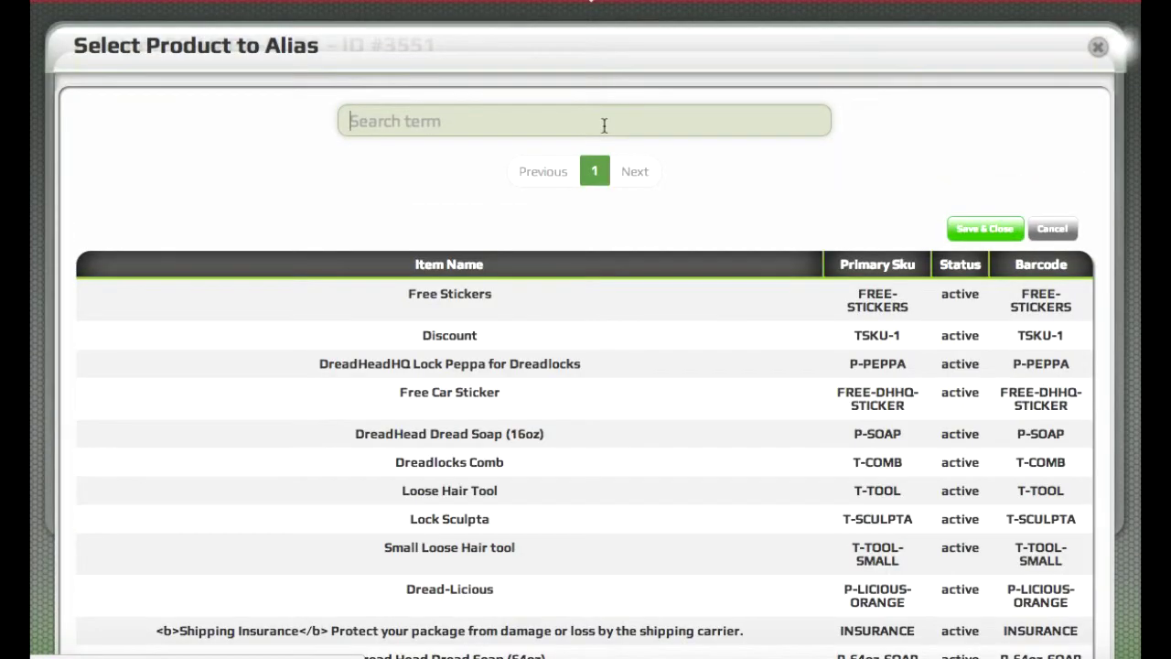
type("soap")
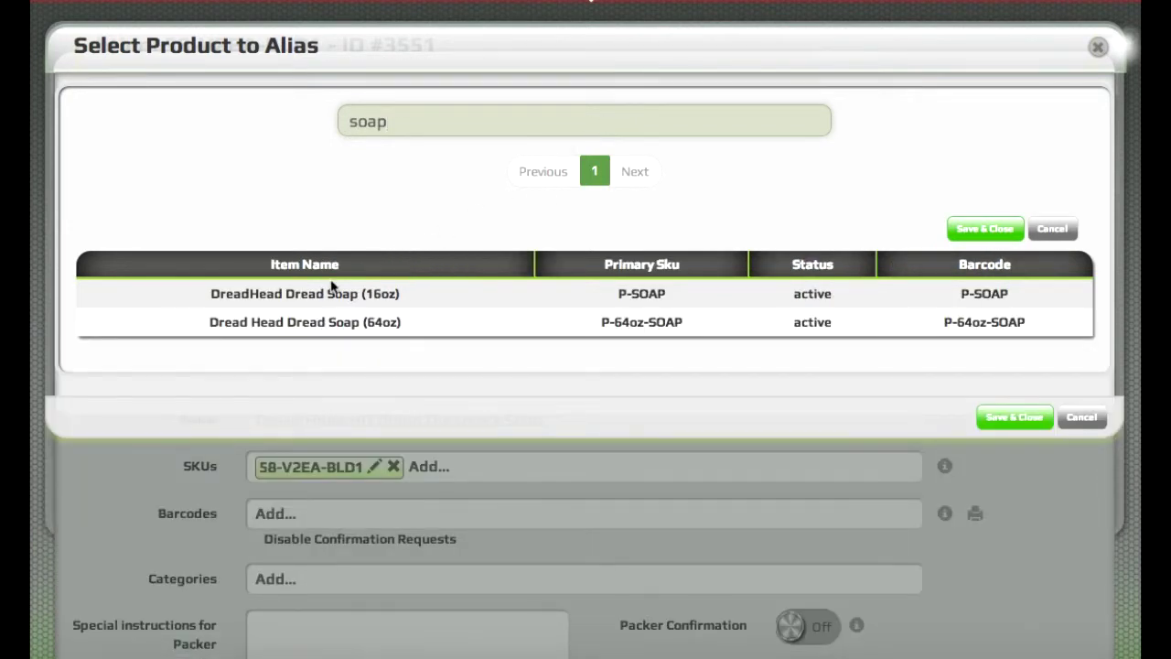
left_click(472, 293)
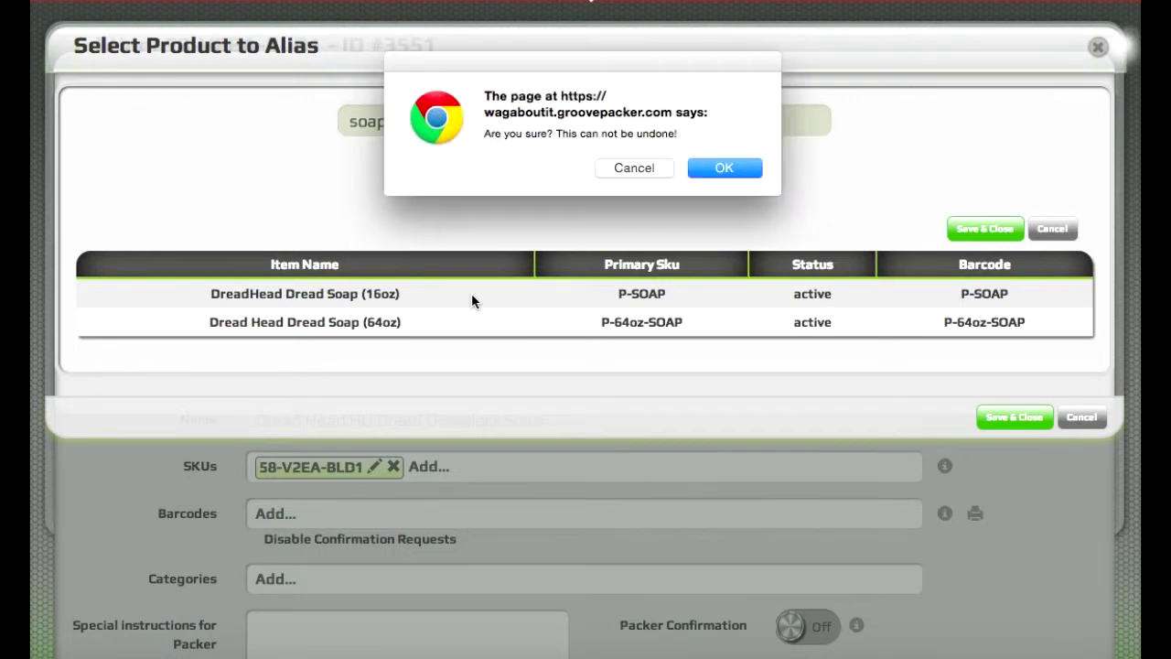
left_click(740, 167)
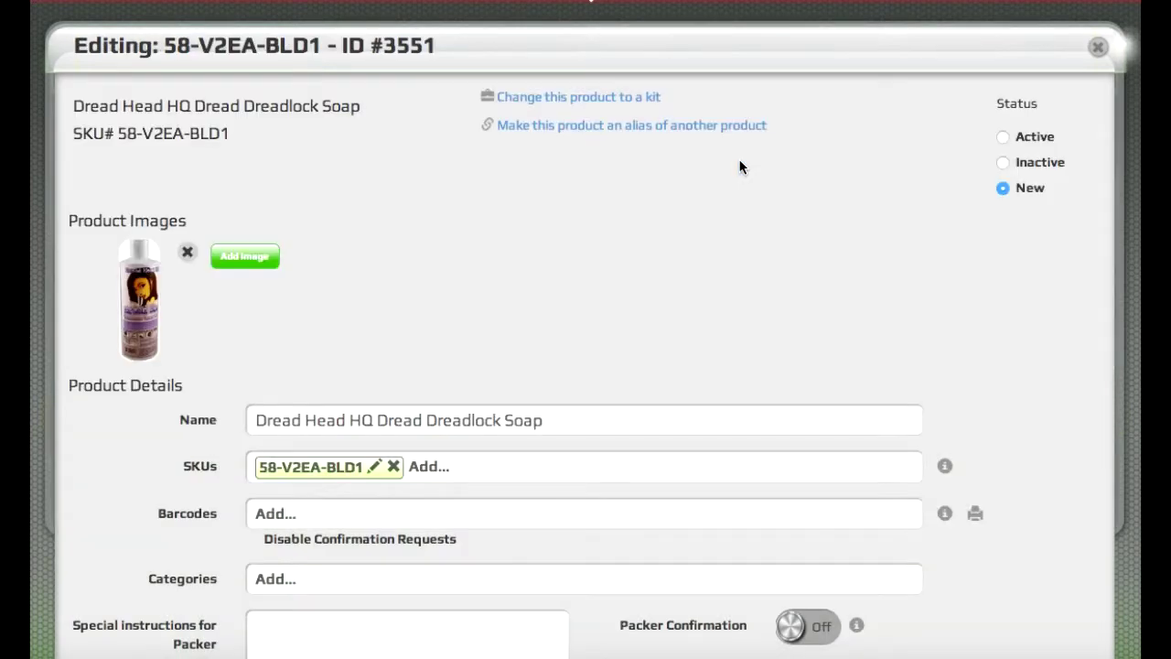